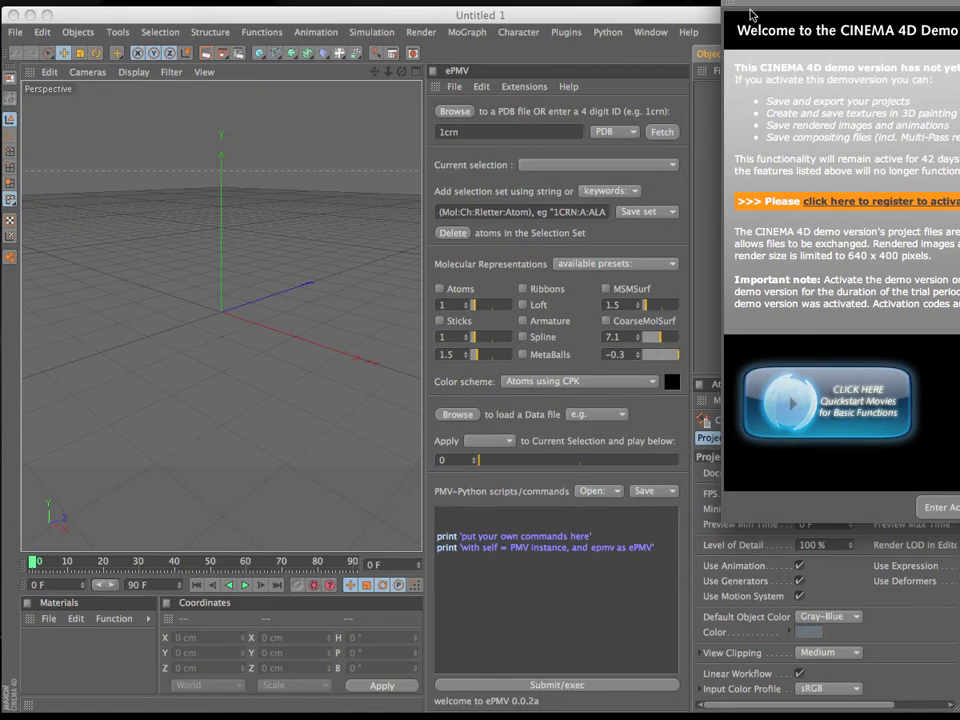
- Dismiss the demo welcome window and close the docked ePMV panel
key(Escape)
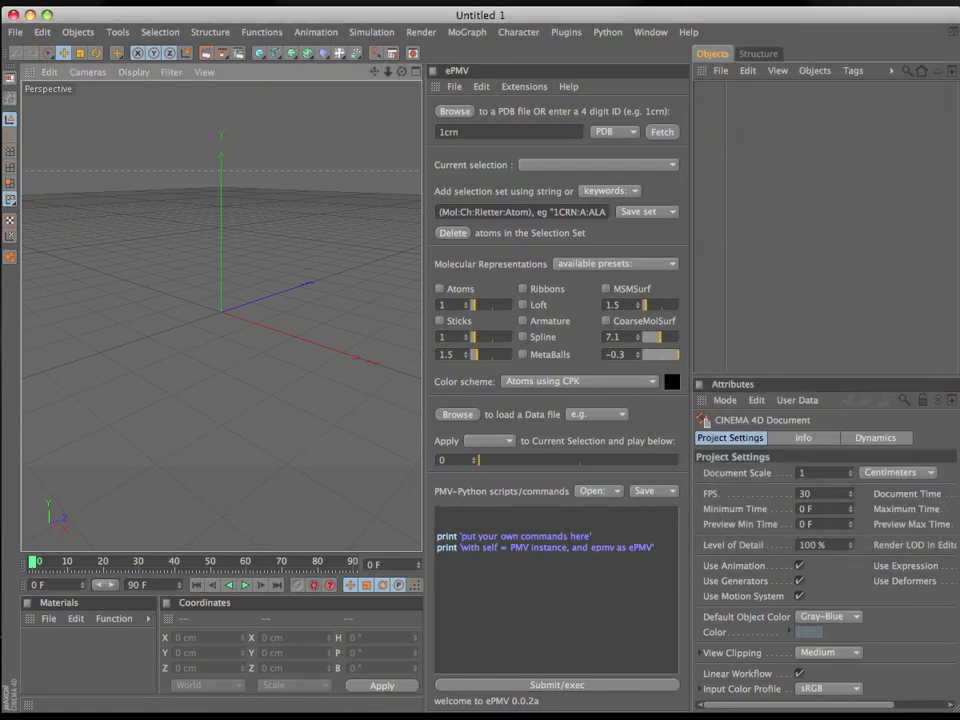
click(433, 71)
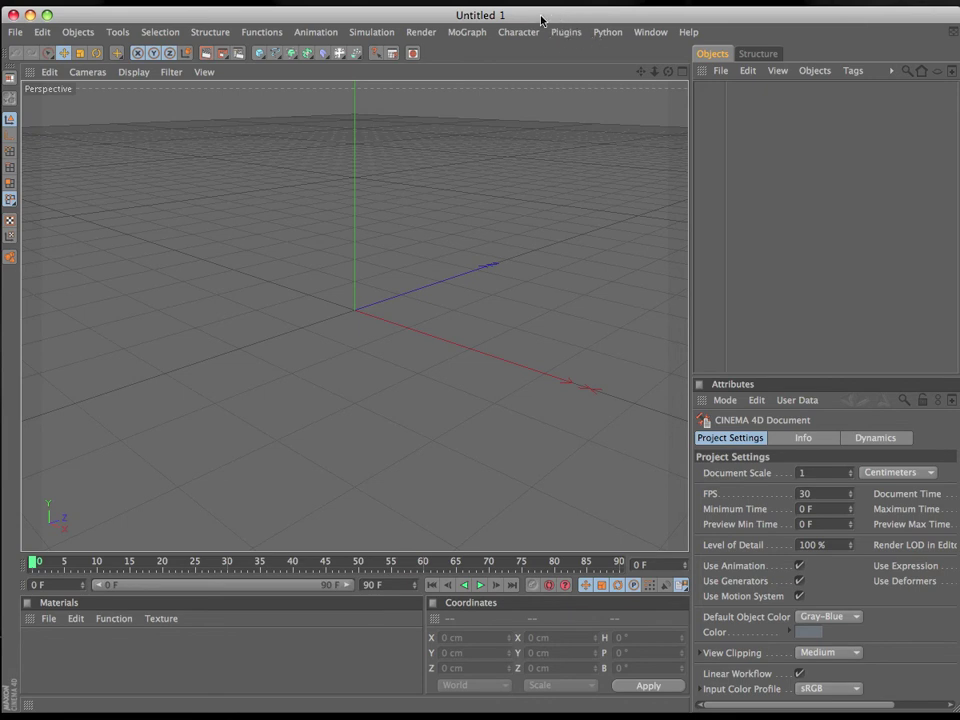
- Launch the Py-ePMV Python plugin
click(607, 36)
mouse_move(630, 56)
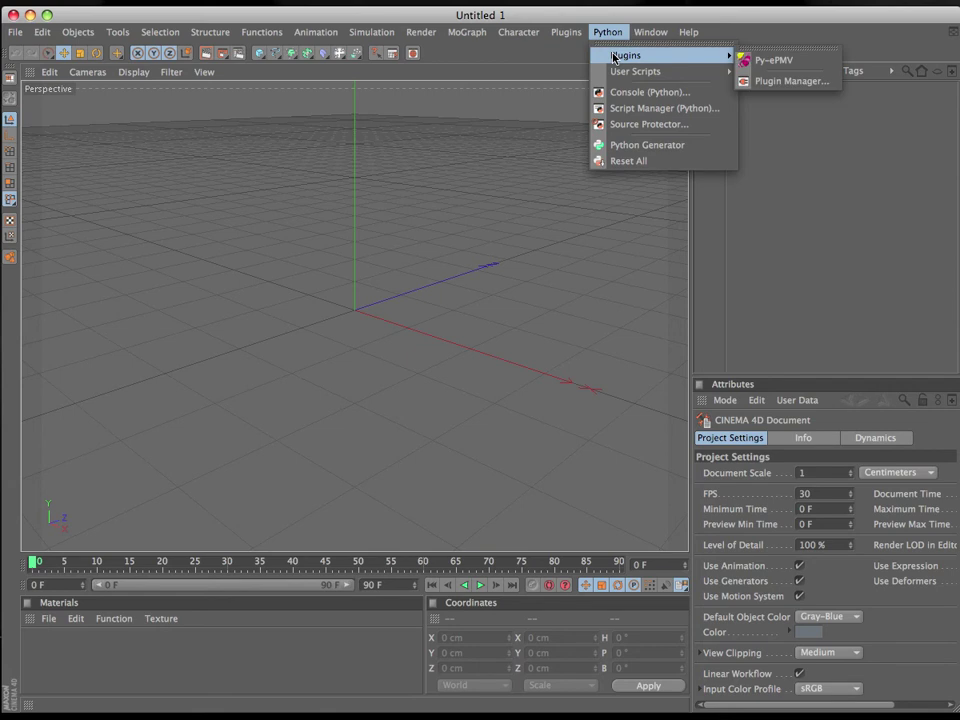
click(768, 62)
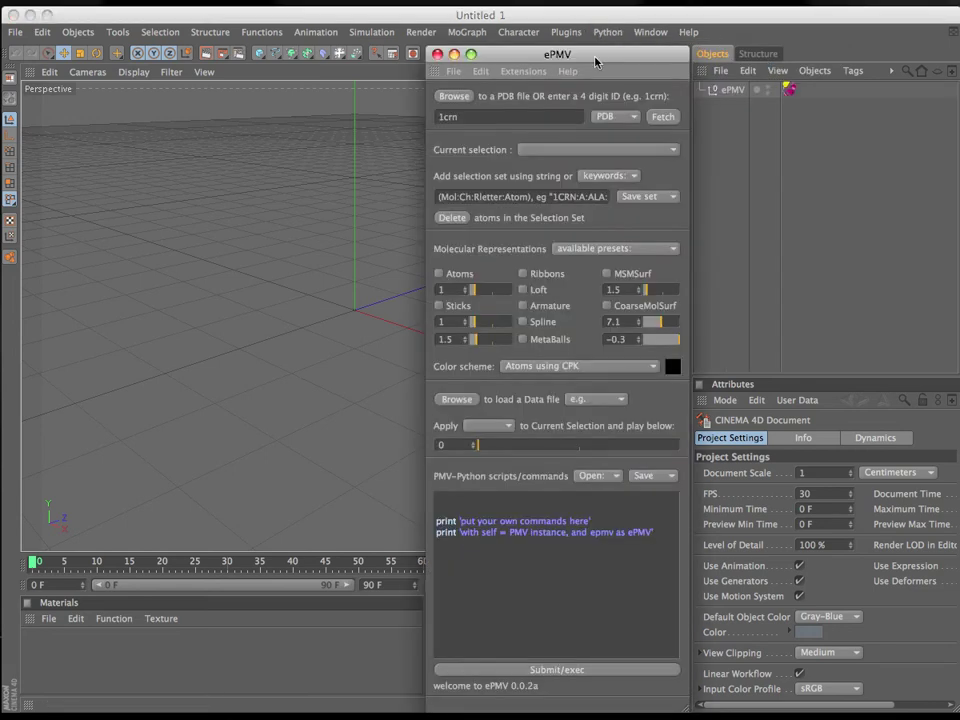
- Dock the ePMV window between the viewport and the Objects manager, and narrow it to give the viewport more room
drag(505, 59, 213, 40)
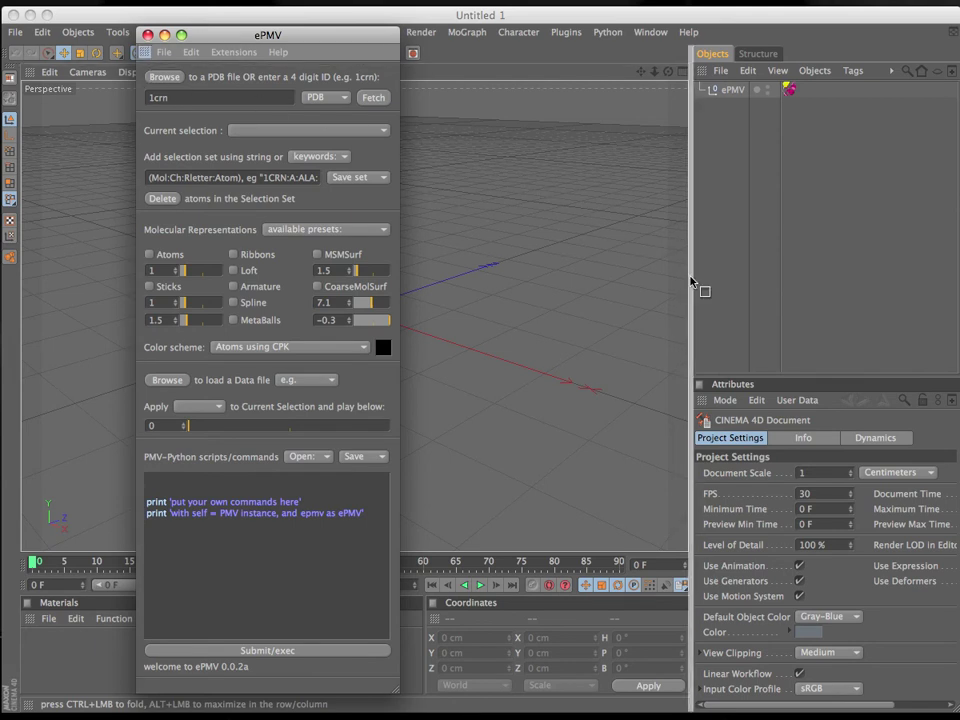
drag(690, 281, 687, 281)
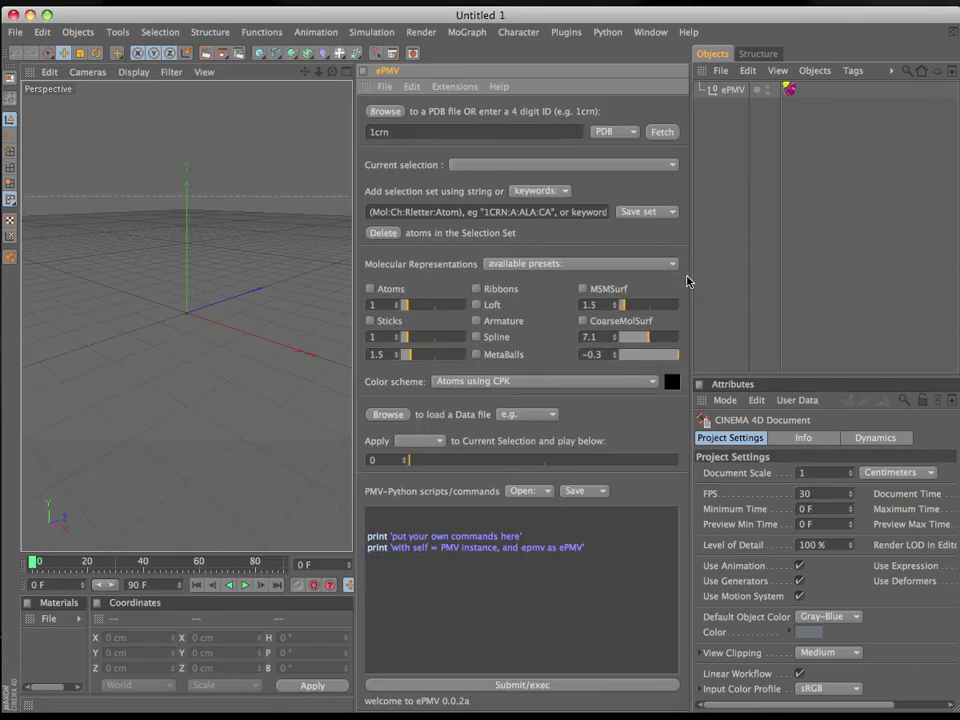
drag(356, 317, 427, 318)
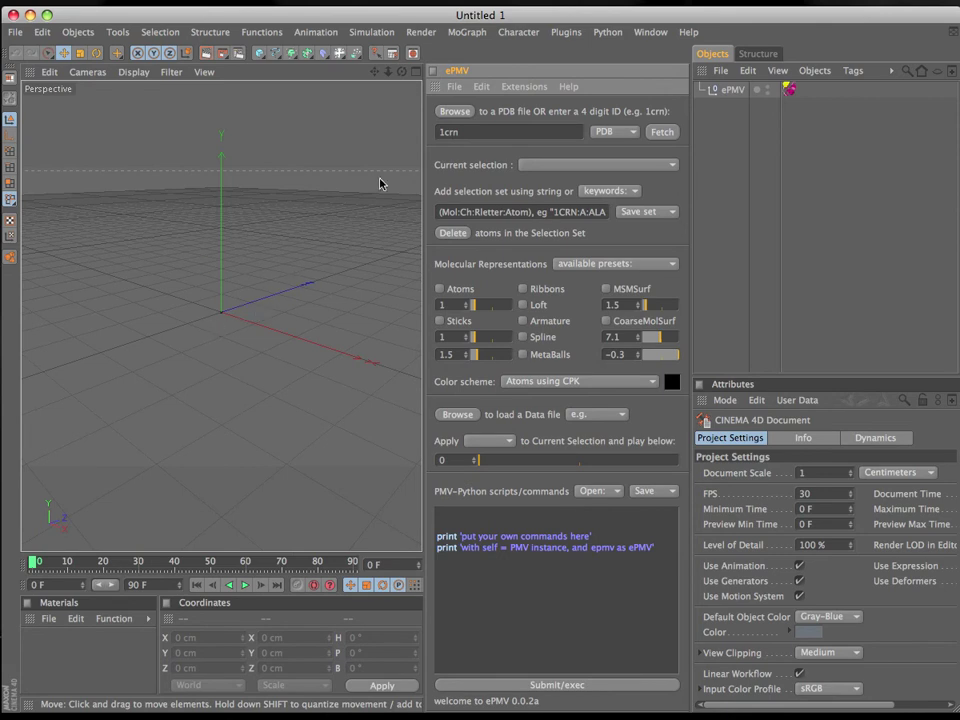
- Fetch the molecule 1crn from the PDB database into the scene
click(456, 112)
mouse_move(467, 137)
mouse_down()
mouse_move(440, 136)
mouse_move(462, 138)
mouse_up()
click(624, 133)
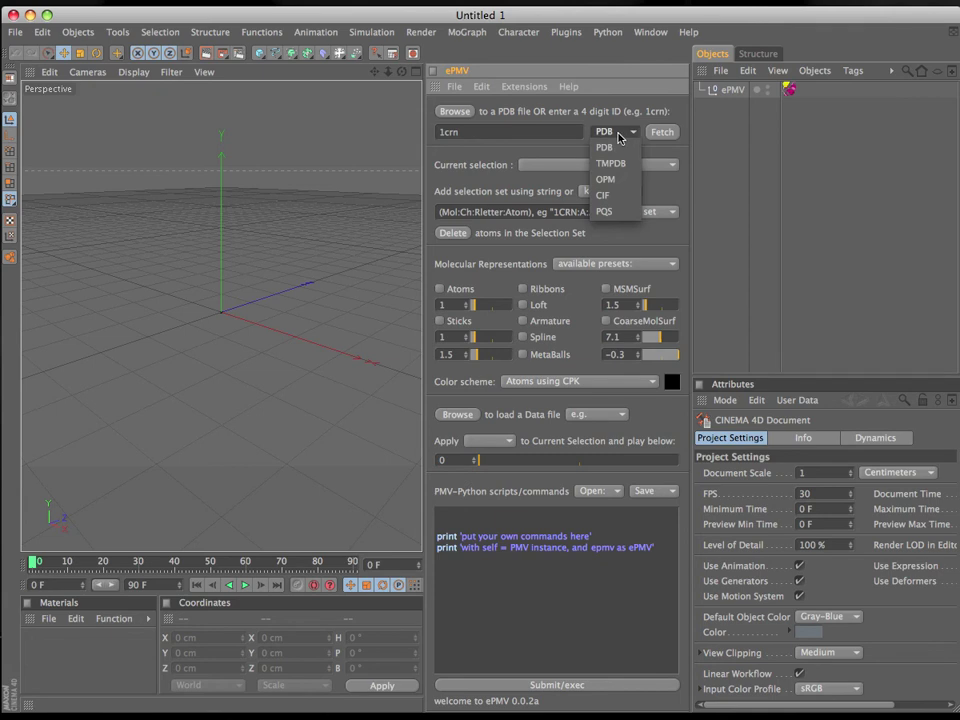
click(605, 147)
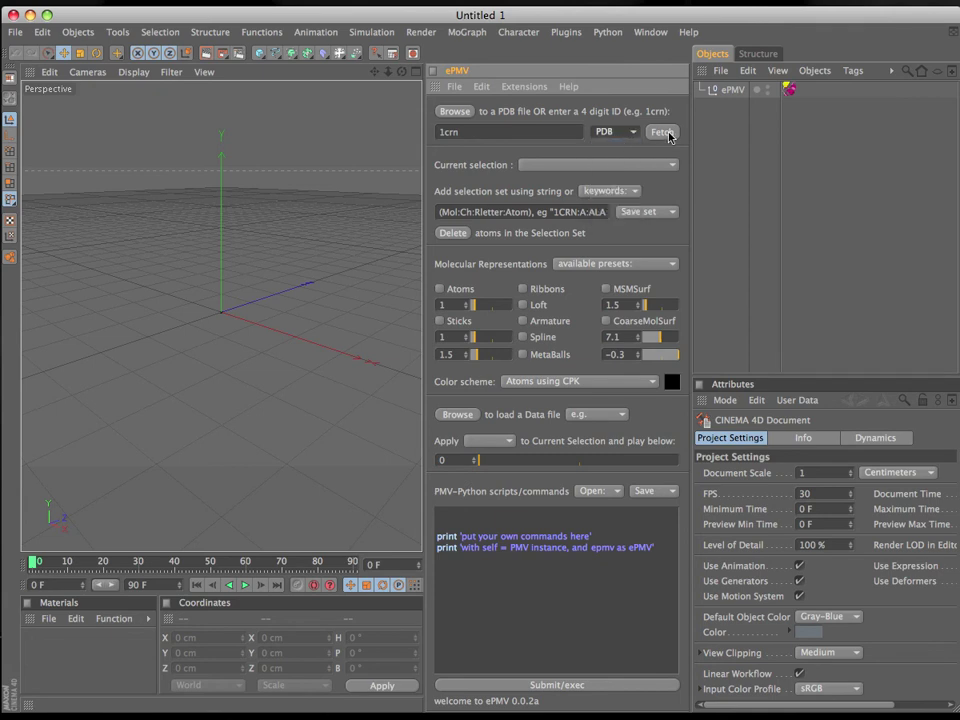
click(663, 132)
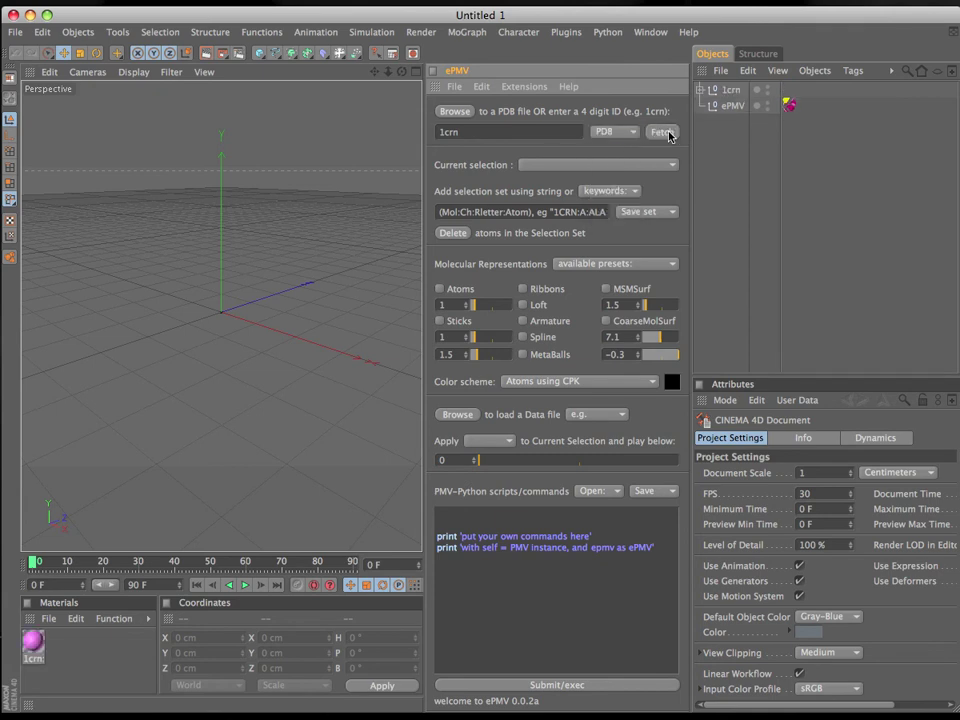
- Frame the entire scene in the viewport and display the 1crn molecule as Ribbons
click(49, 72)
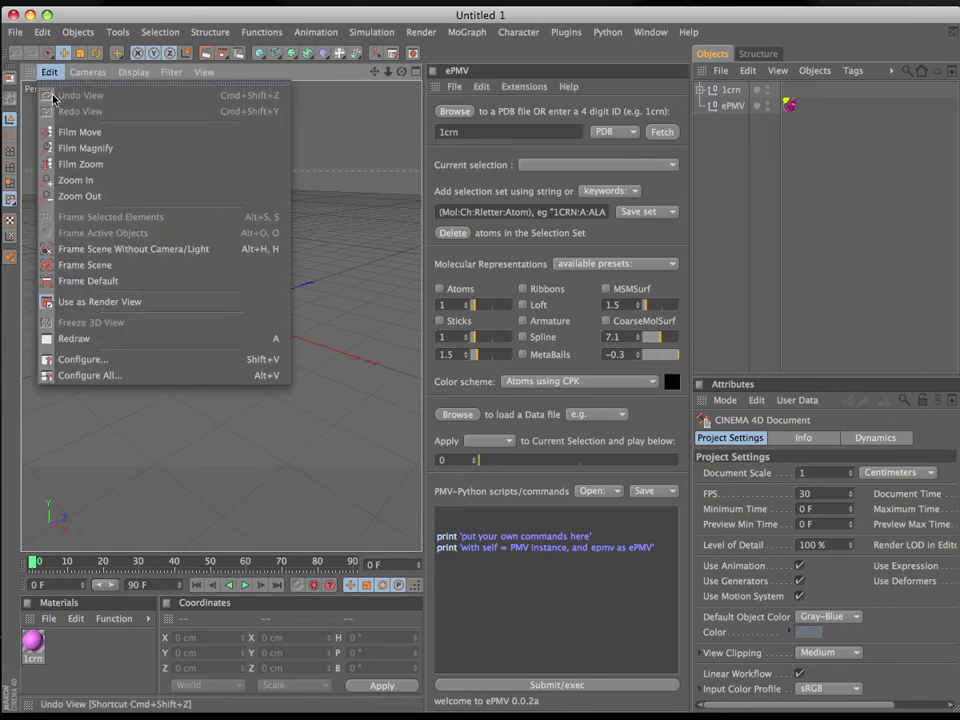
click(103, 266)
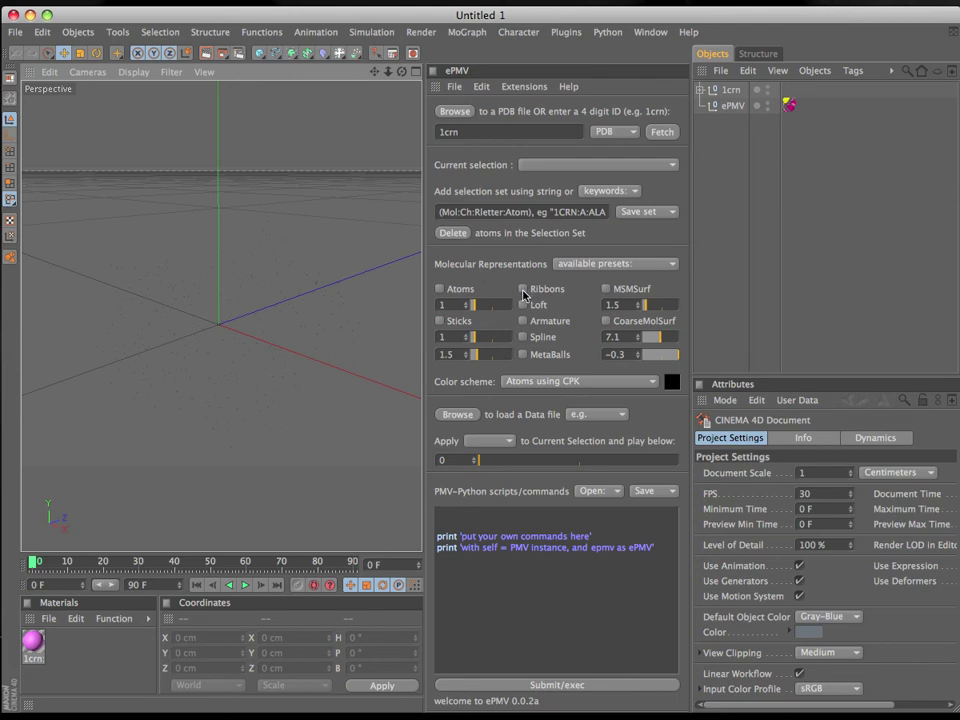
click(523, 290)
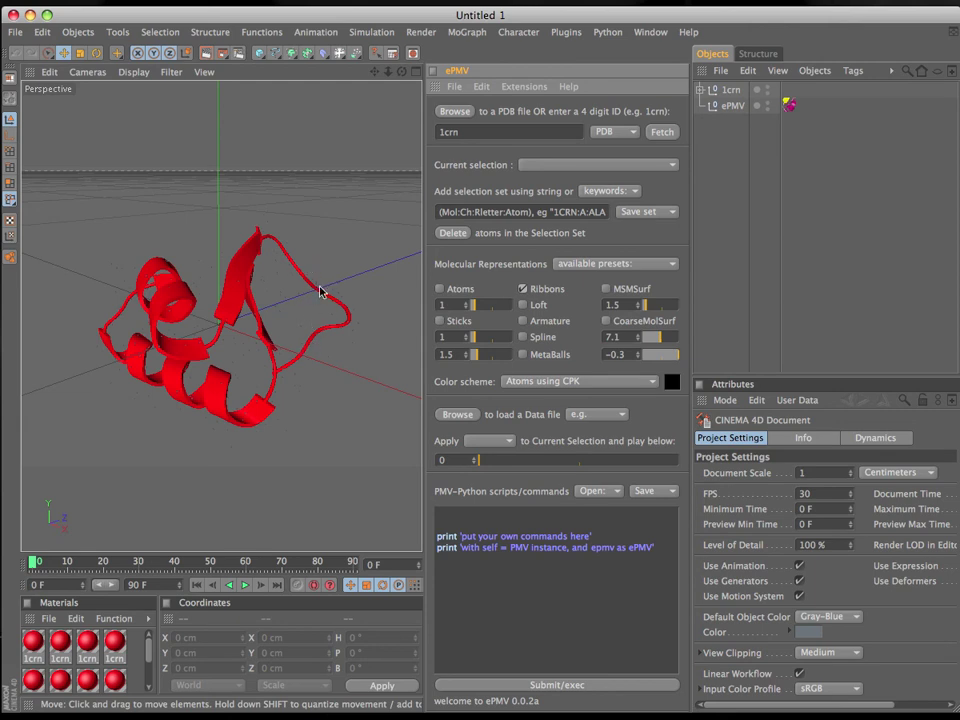
- Examine the ribbon model from several angles and identify the objects inside the expanded 1crn and 1crn:A groups
drag(474, 138, 434, 136)
mouse_move(402, 73)
mouse_down()
mouse_move(450, 76)
mouse_move(360, 96)
mouse_move(405, 90)
mouse_move(400, 75)
mouse_up()
drag(471, 134, 415, 131)
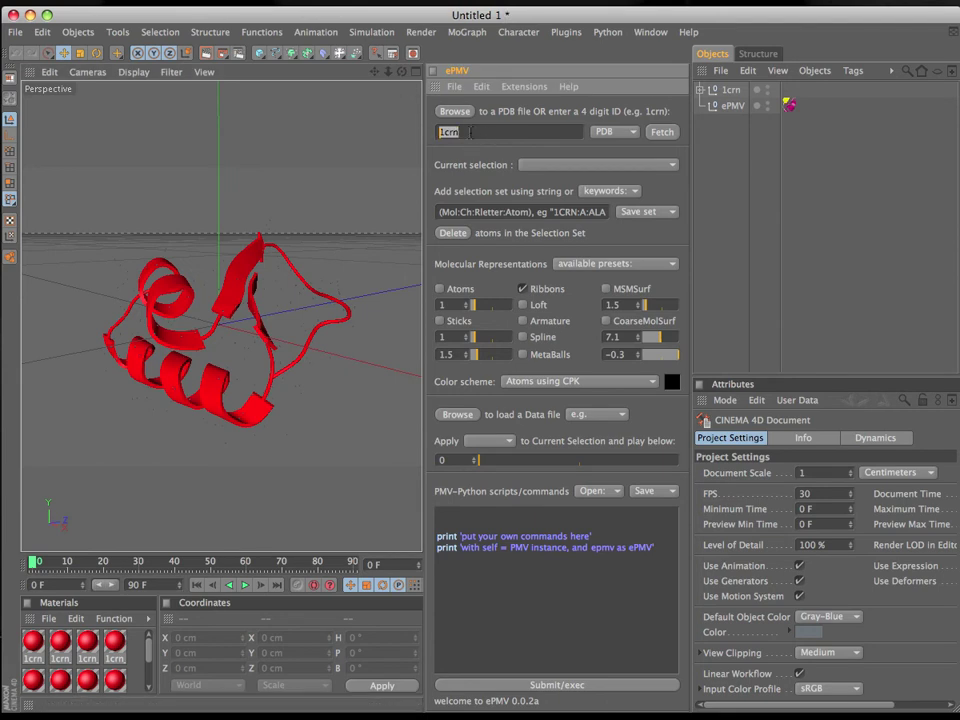
drag(402, 72, 545, 92)
drag(402, 72, 402, 60)
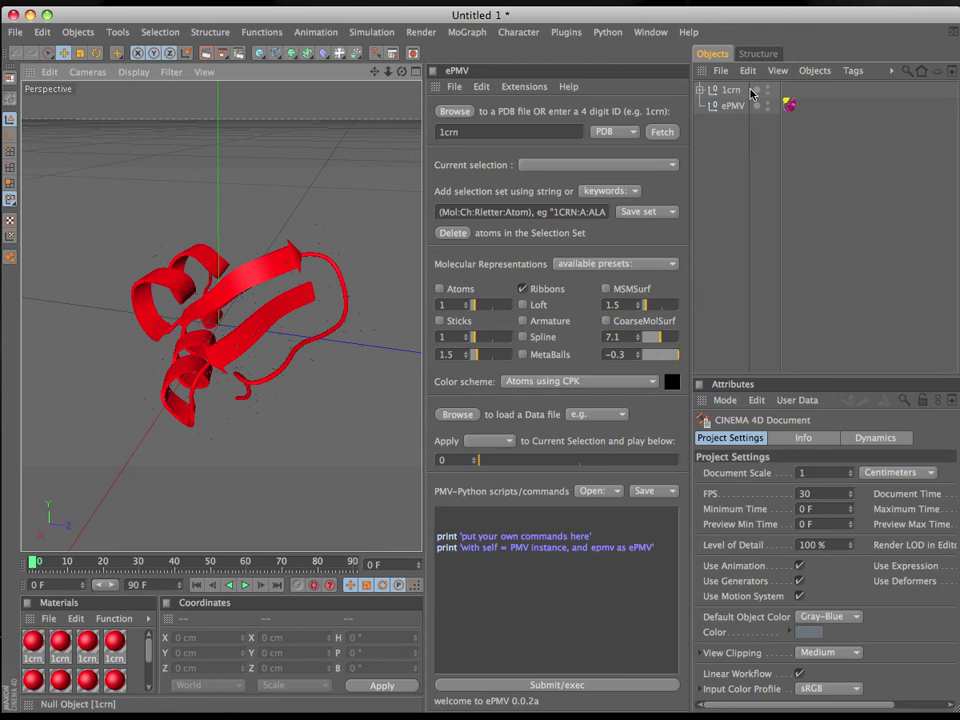
click(700, 90)
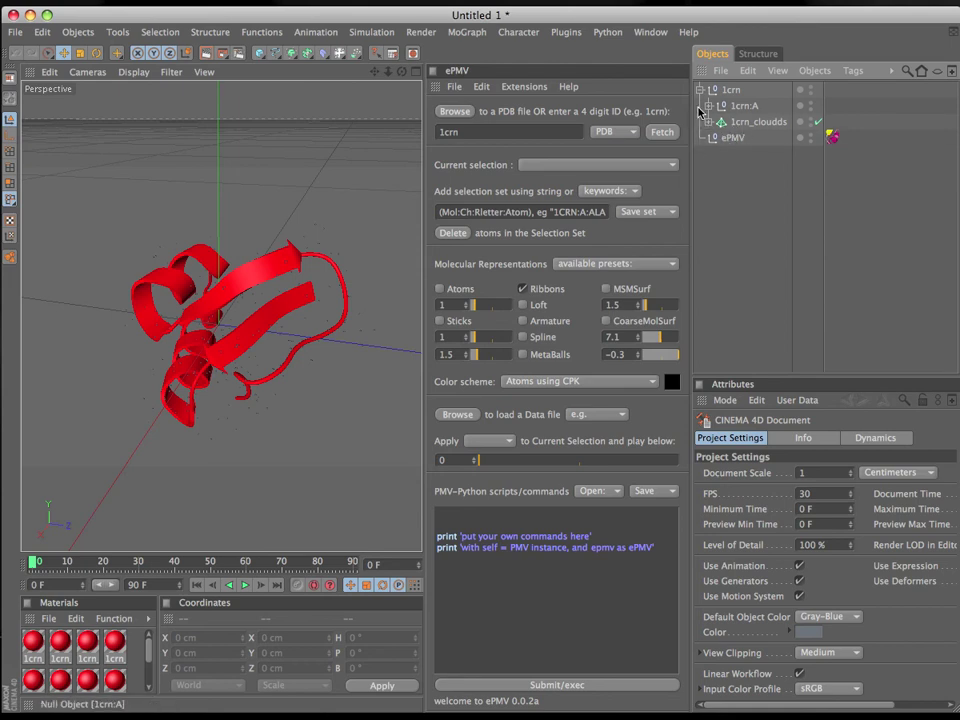
click(709, 105)
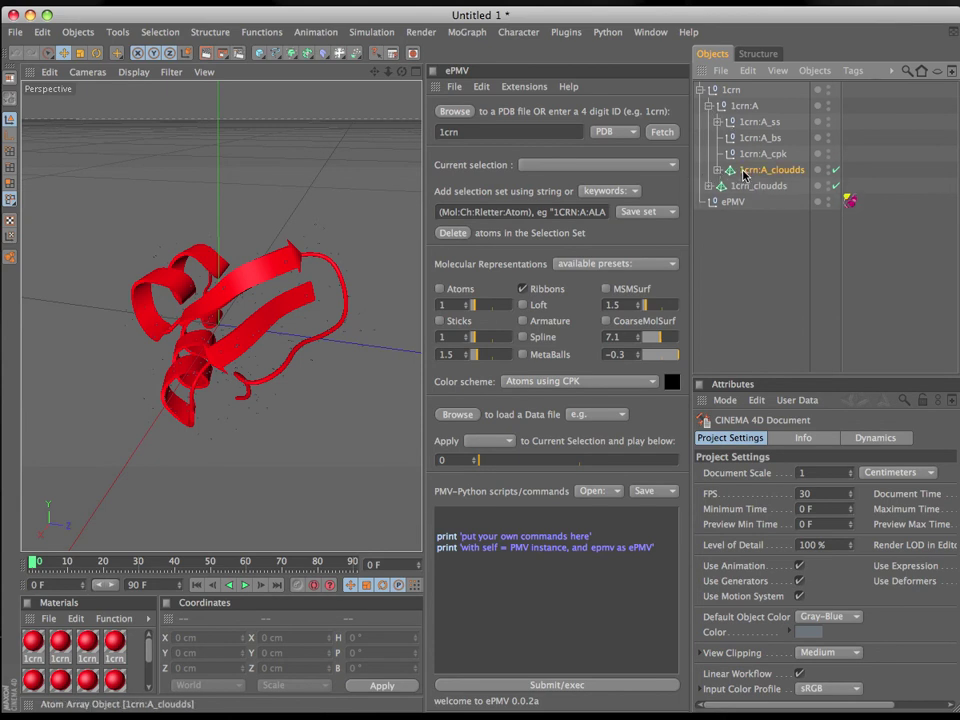
click(740, 171)
click(750, 187)
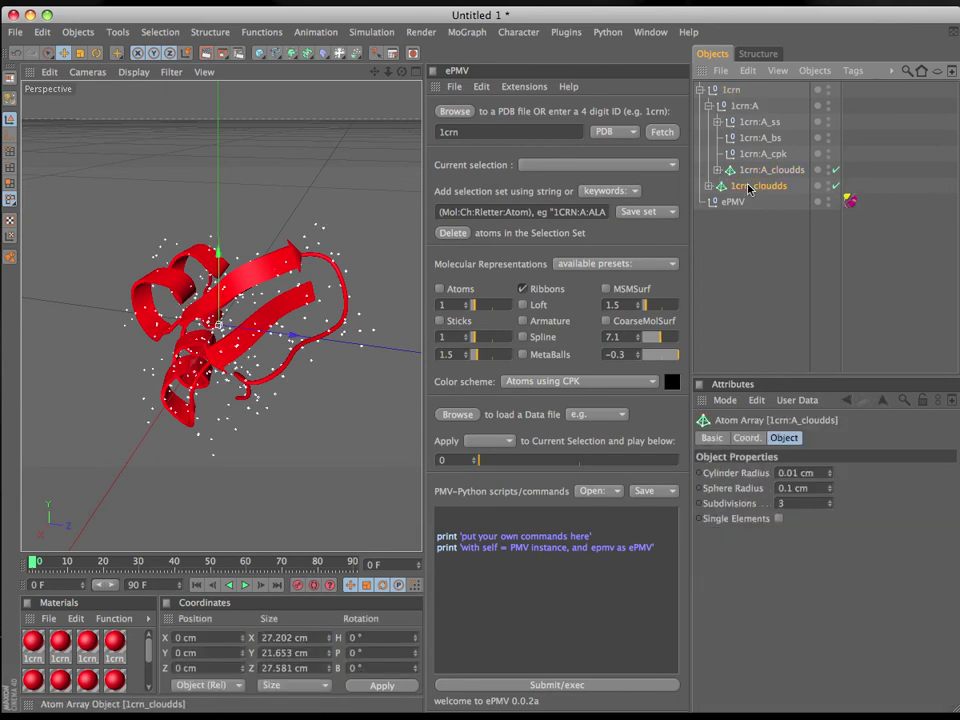
click(750, 124)
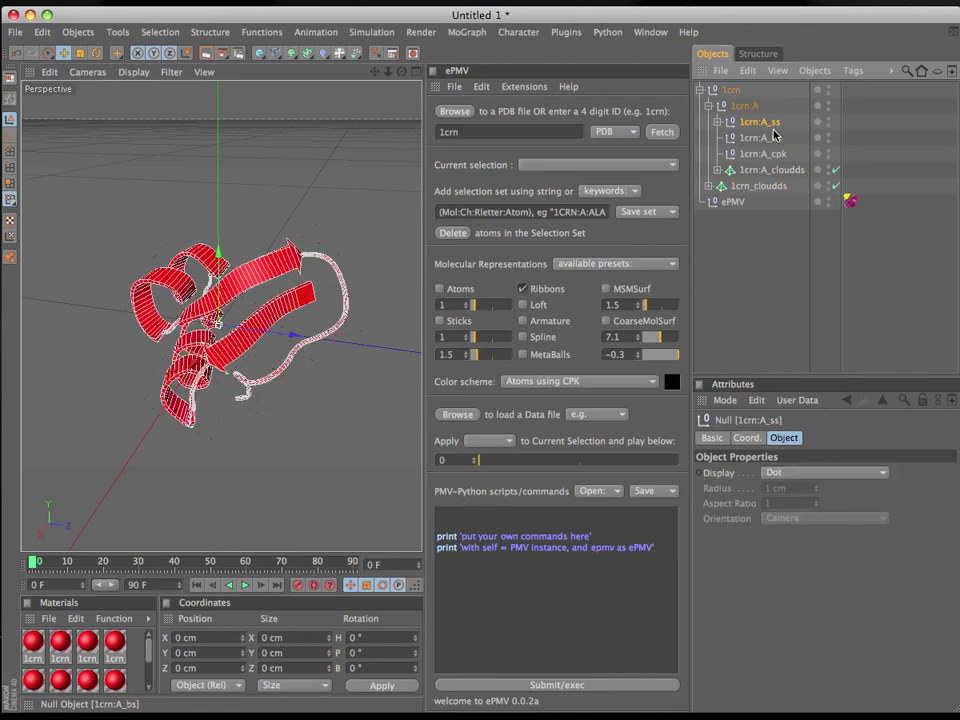
click(724, 91)
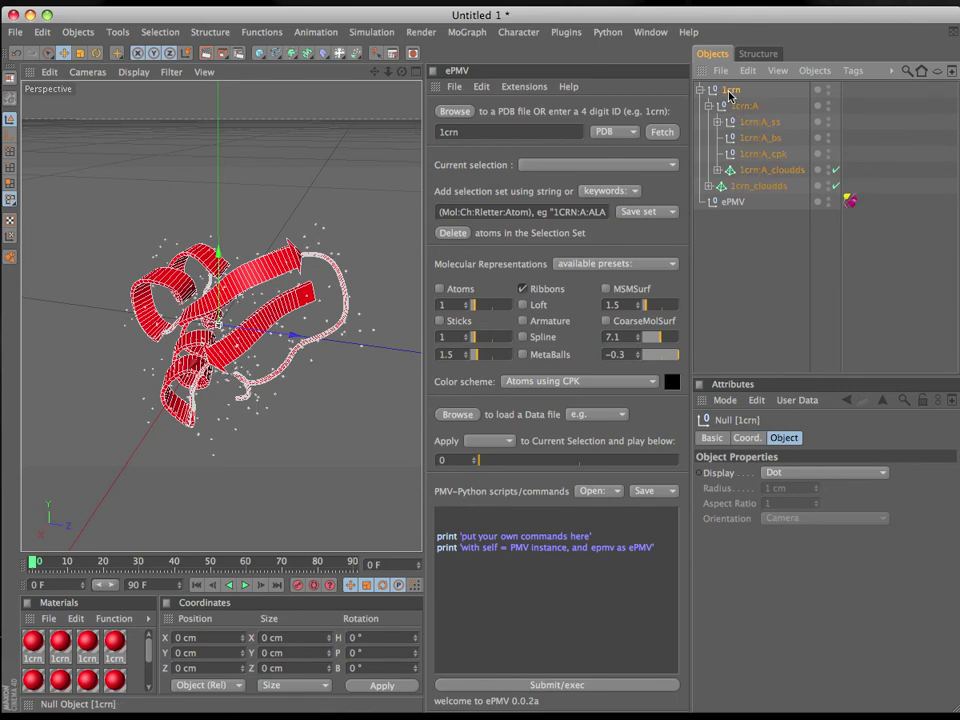
click(746, 106)
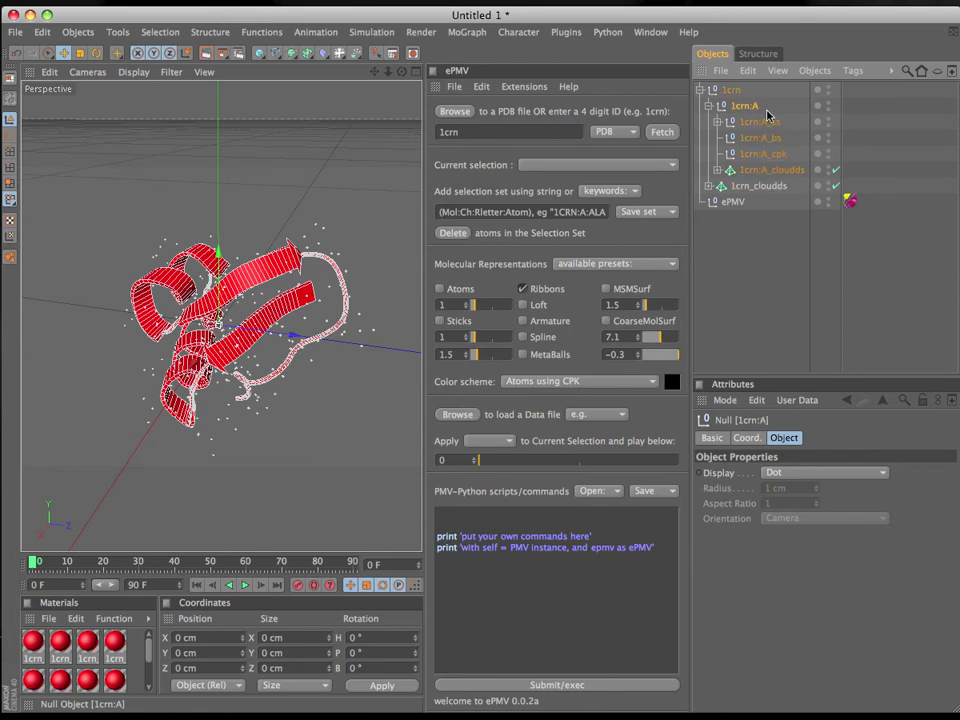
- Expand the 1crn:A_ss group and select its coil, strand and helix objects one by one to locate them on the ribbon model
click(717, 122)
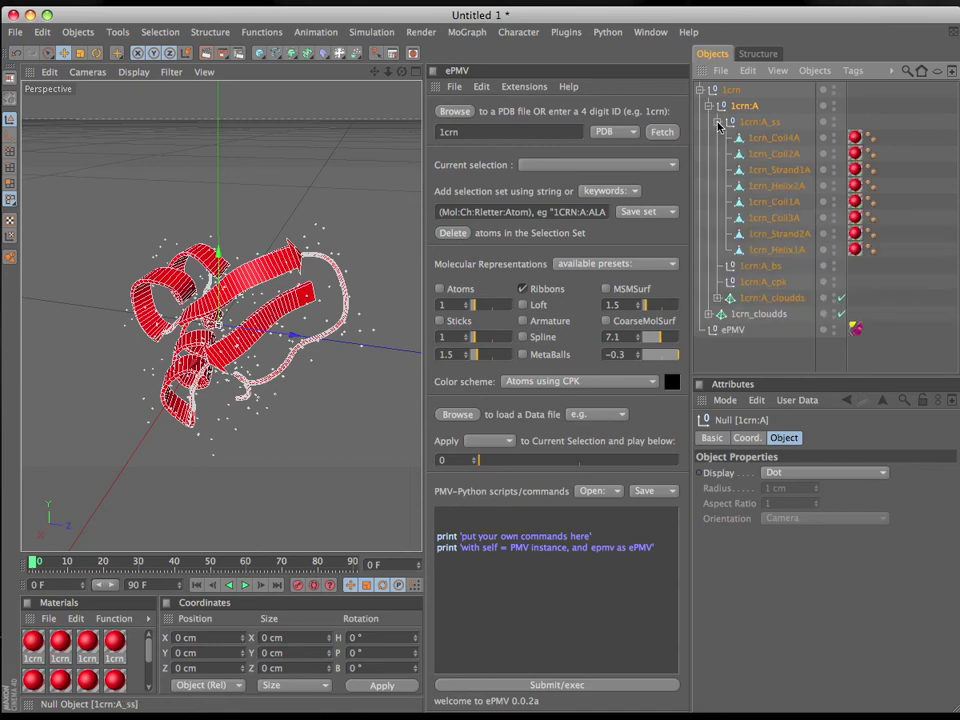
click(778, 139)
click(770, 155)
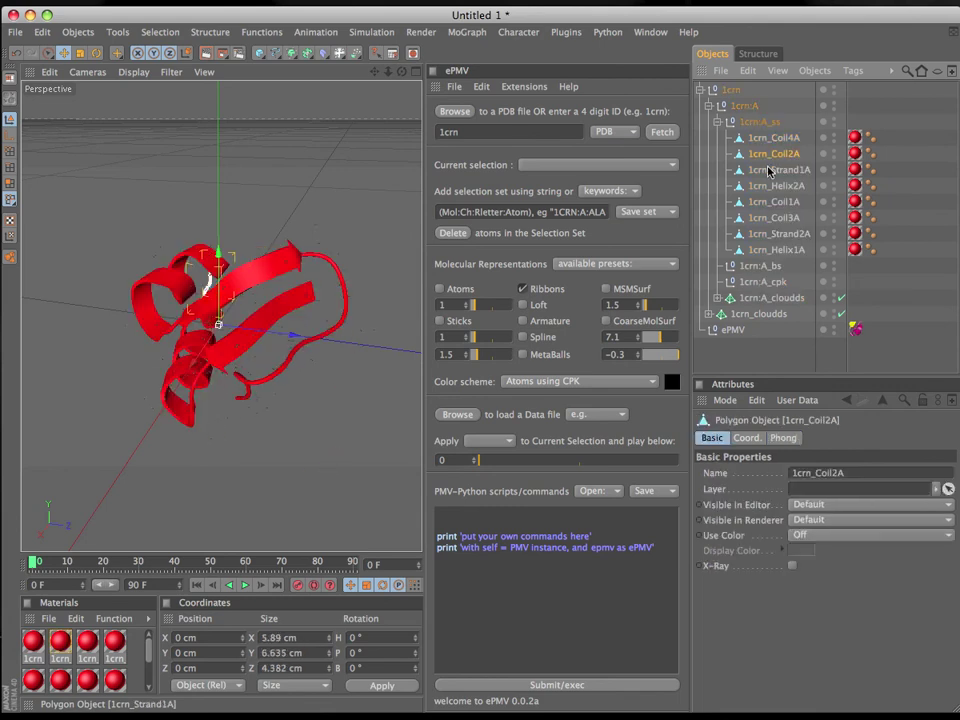
click(772, 170)
click(762, 186)
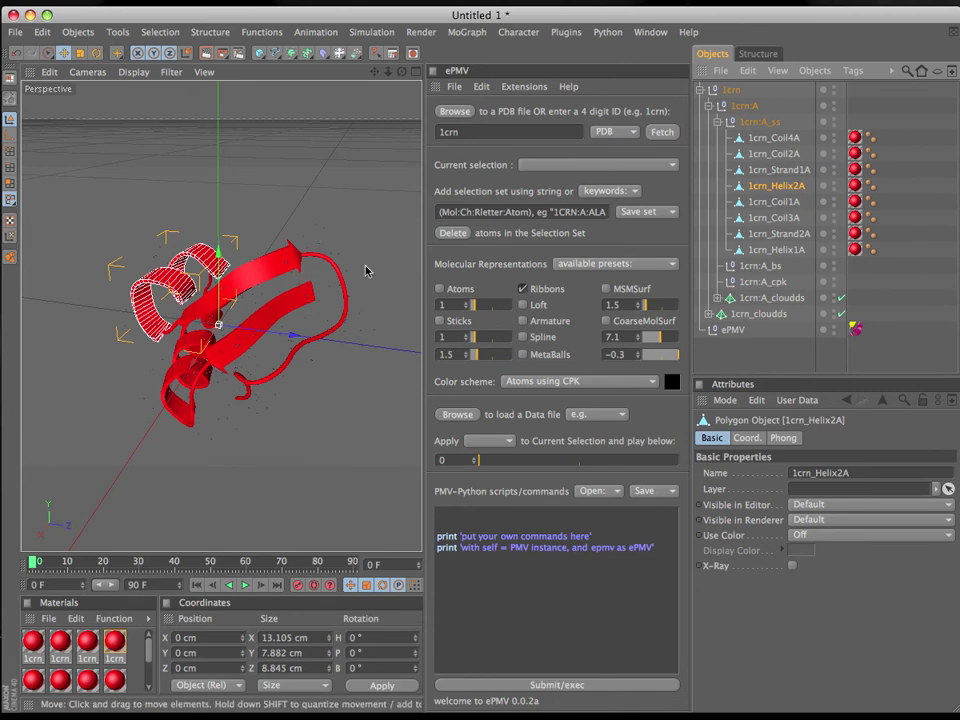
drag(401, 74, 541, 206)
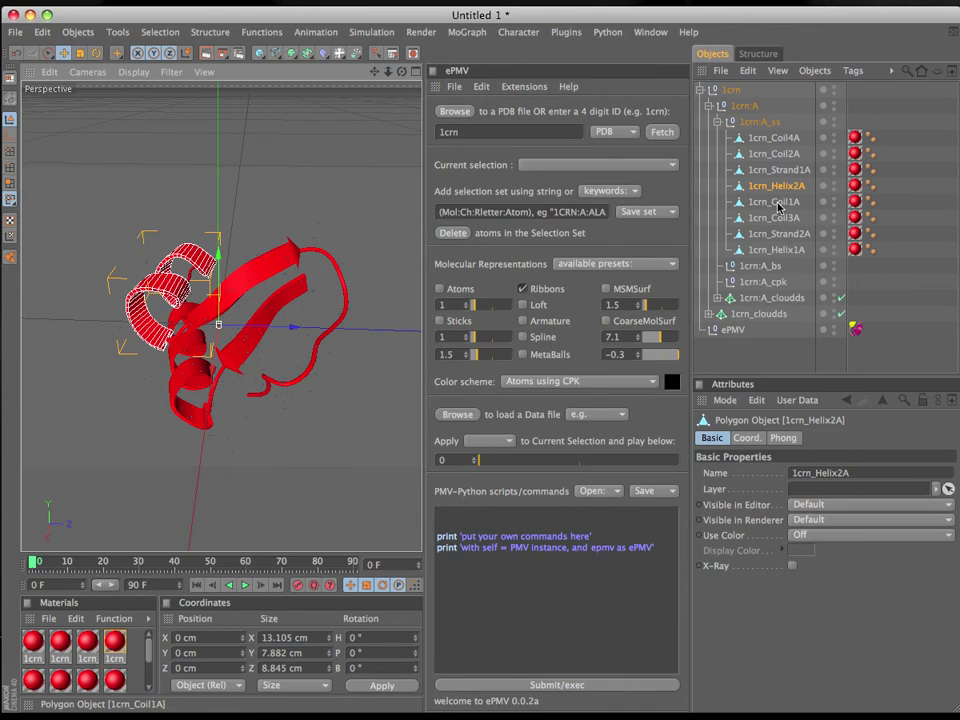
click(745, 202)
click(745, 218)
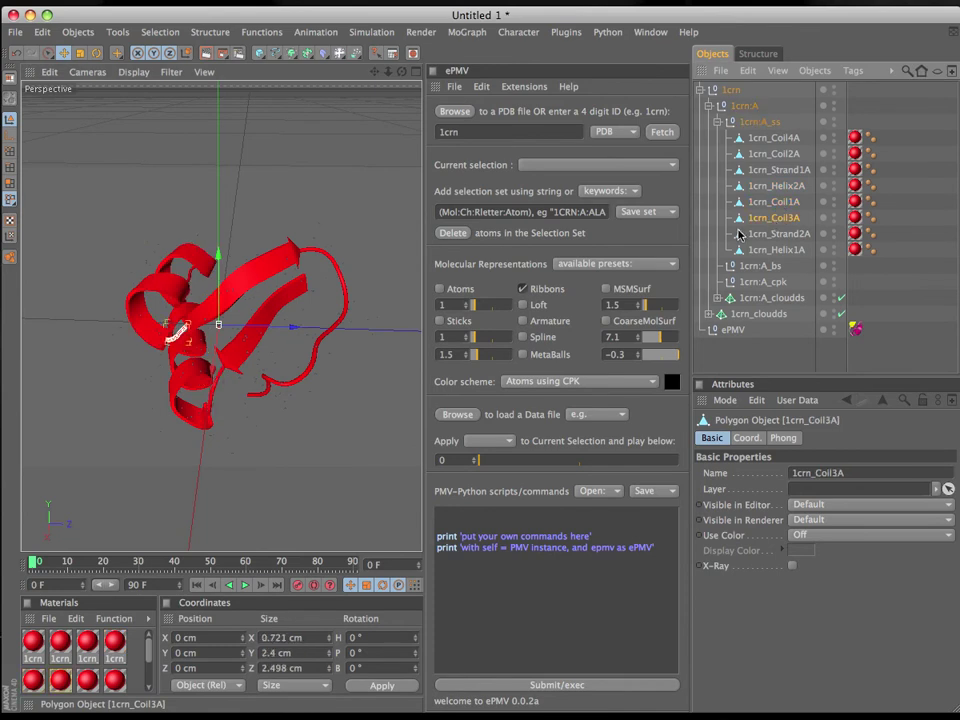
click(256, 277)
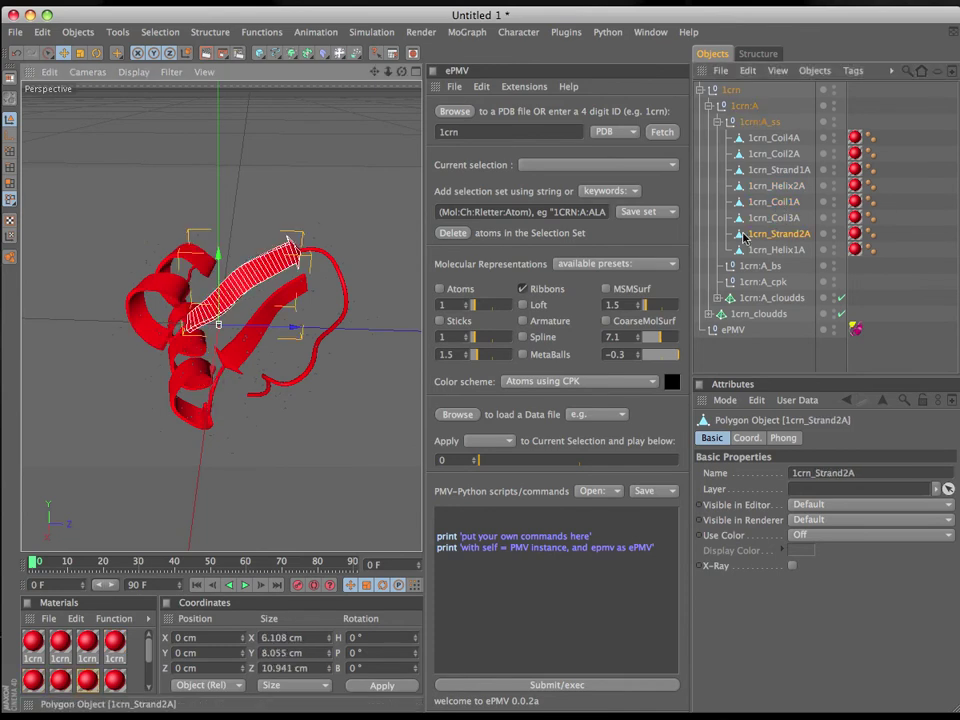
click(190, 385)
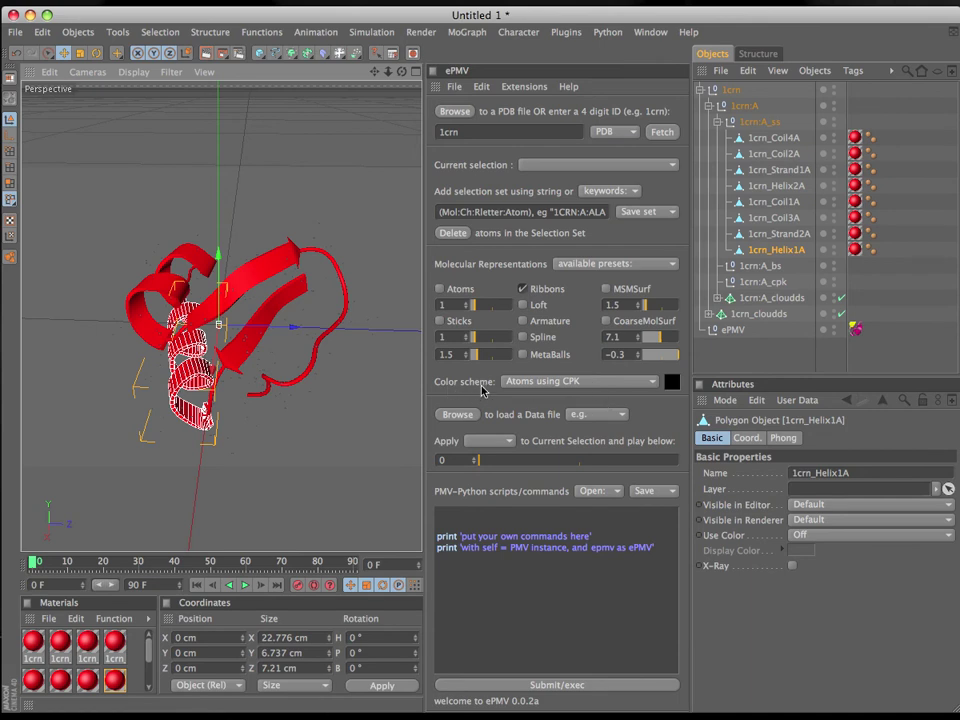
- Color the molecule by Secondary Structure and re-render all material previews
click(581, 386)
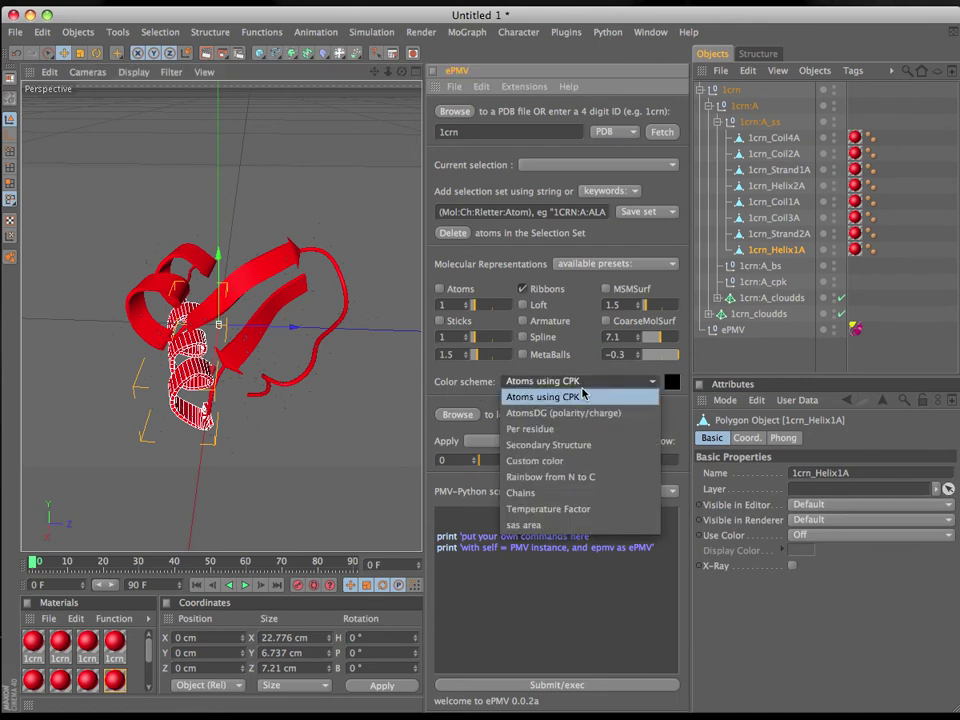
click(588, 446)
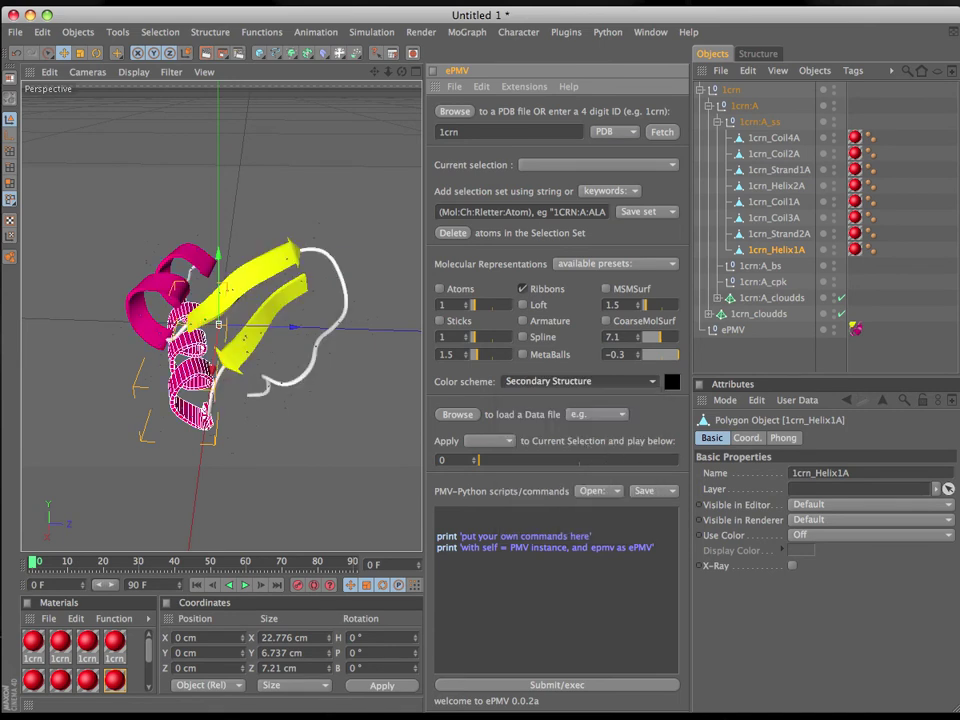
click(118, 620)
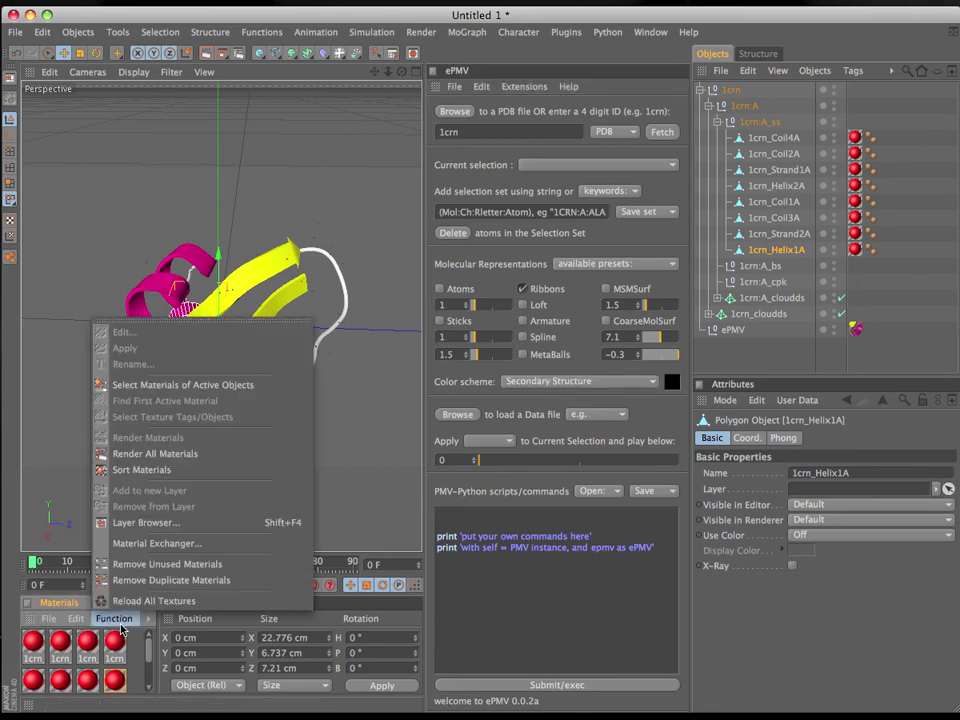
click(130, 453)
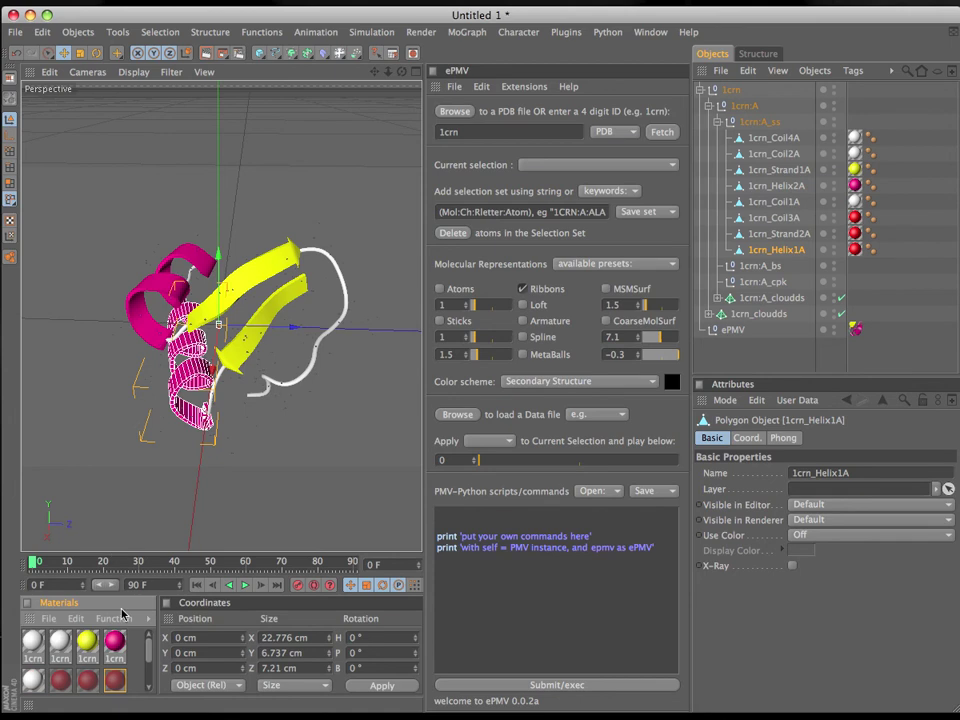
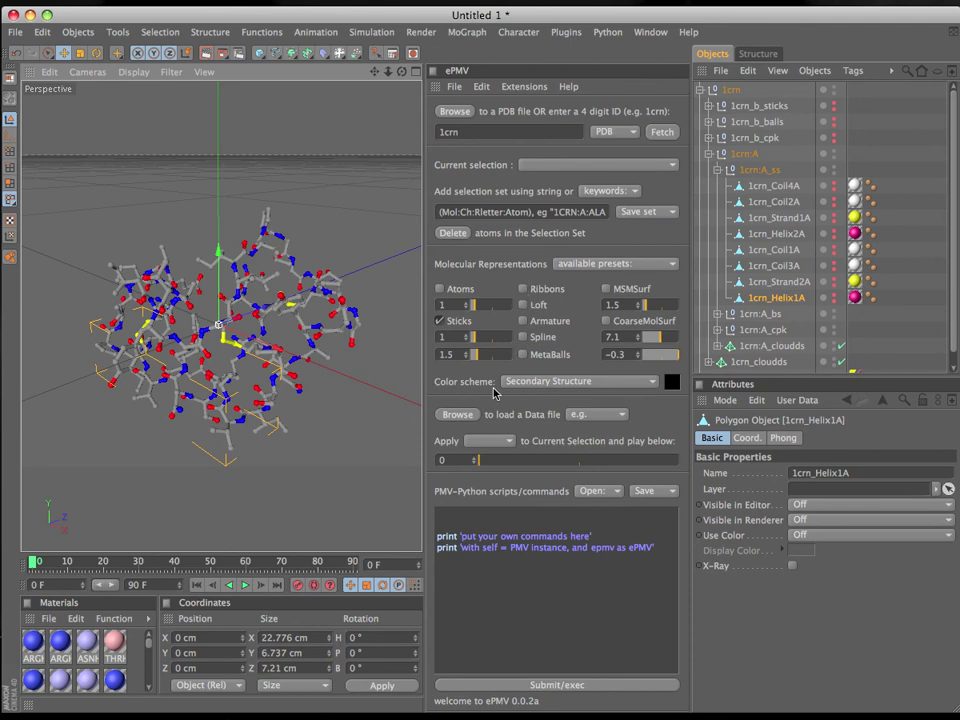
- Show the atoms, color the molecule by Secondary Structure, and hide the atoms again to inspect the recolored sticks
click(440, 291)
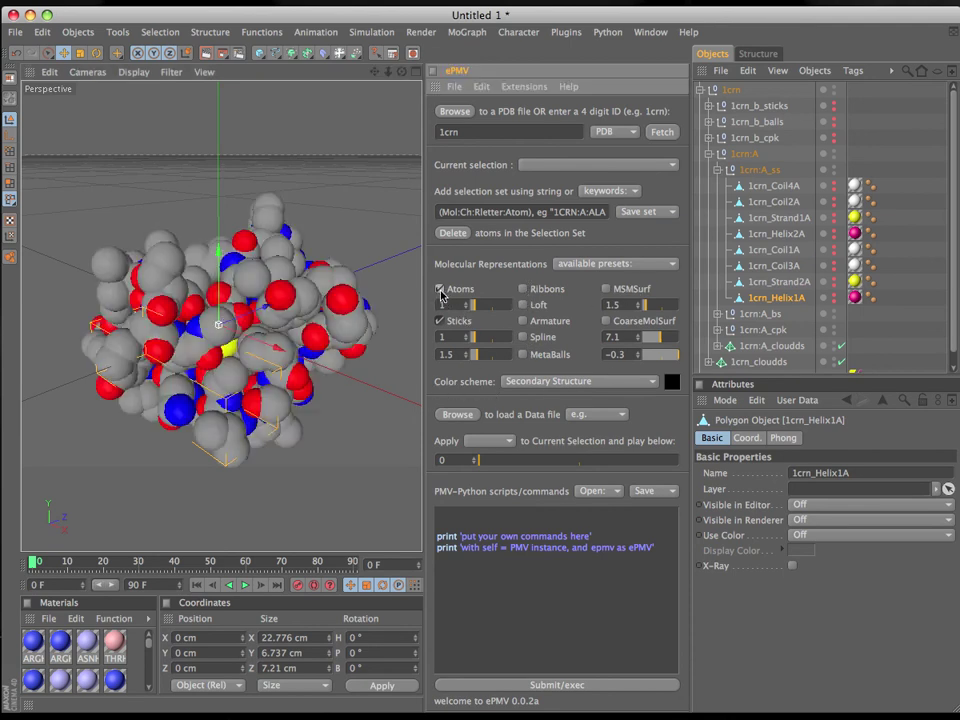
click(575, 381)
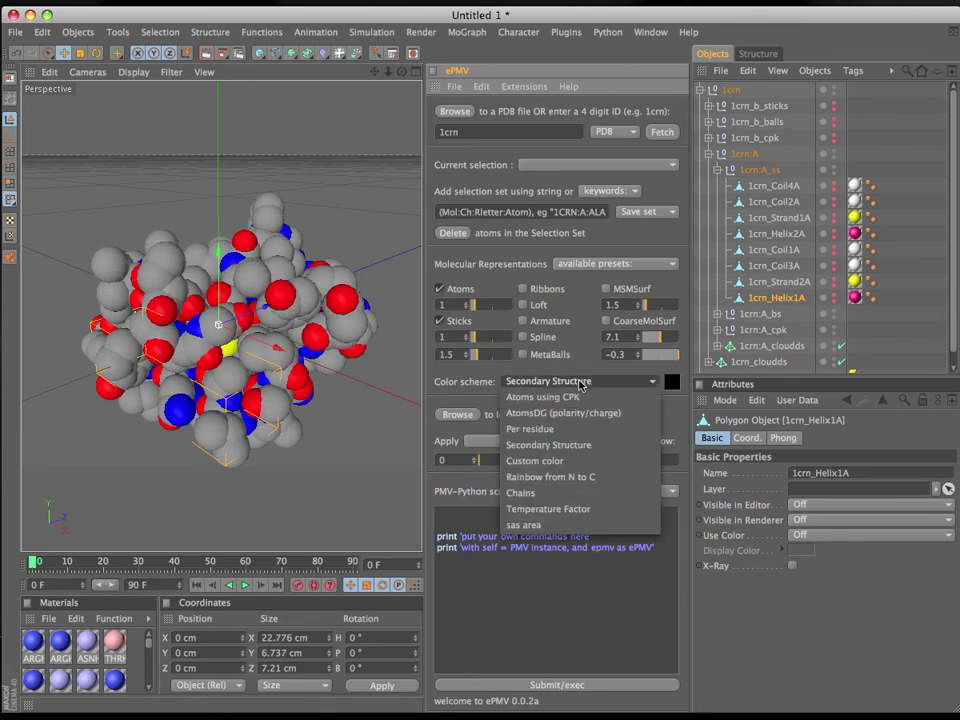
click(589, 444)
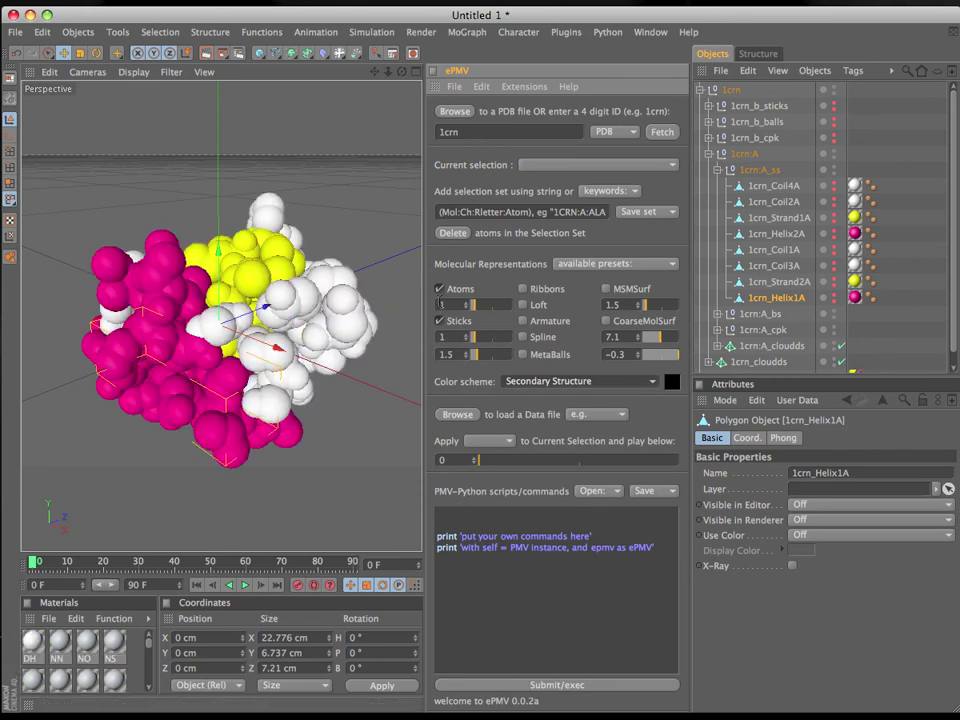
click(439, 288)
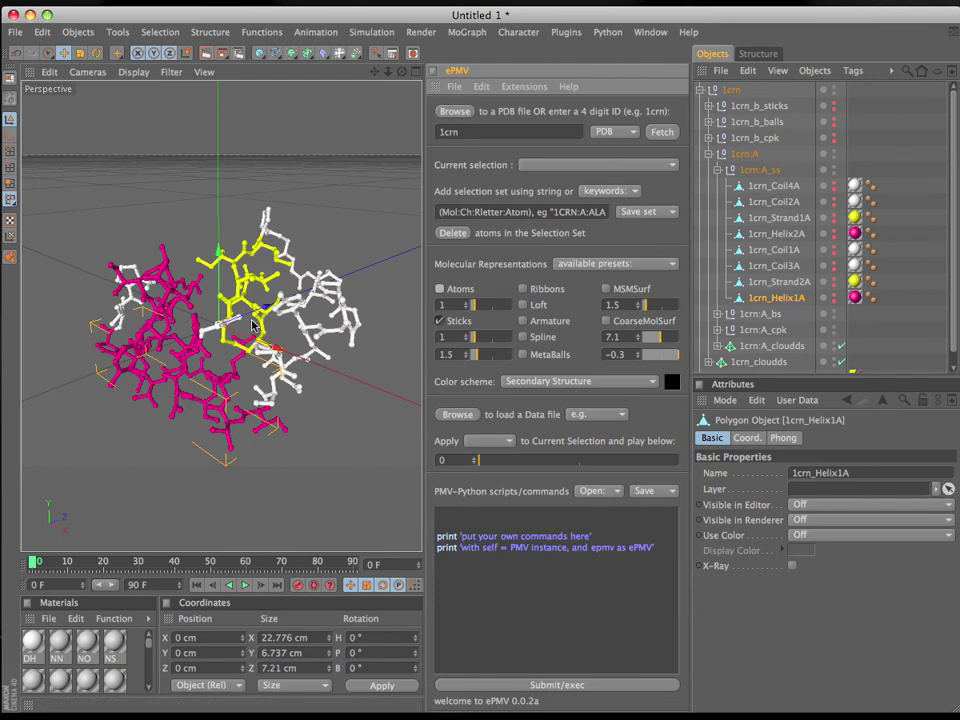
mouse_move(401, 72)
mouse_down()
mouse_move(440, 82)
mouse_move(401, 72)
mouse_up()
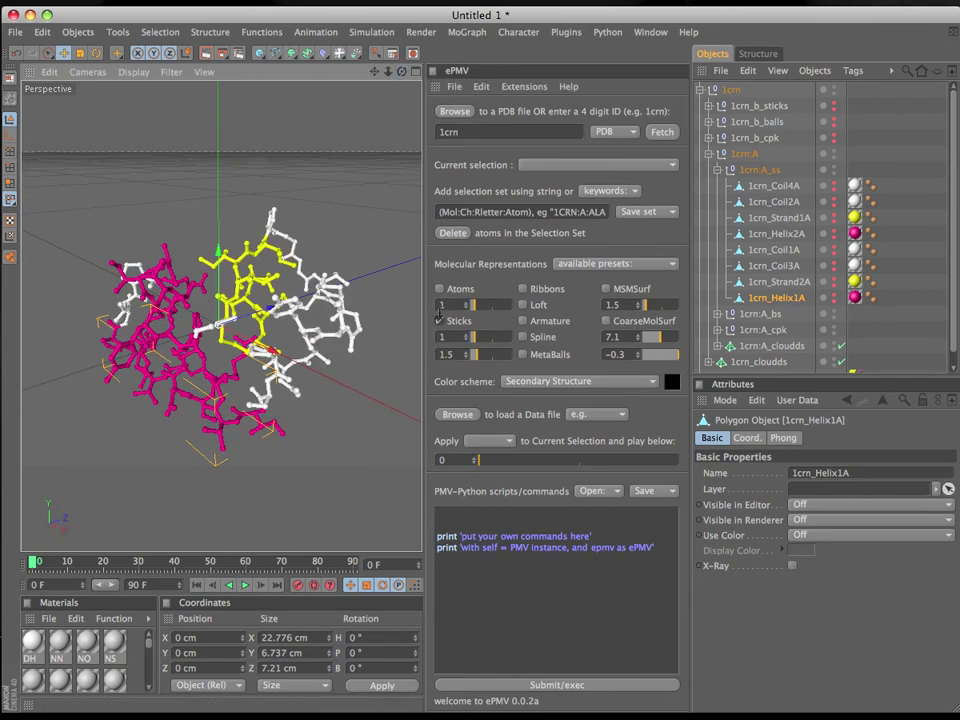
- Display the atoms together with the sticks, color the molecule Per residue and inspect it from another angle
click(439, 289)
click(580, 381)
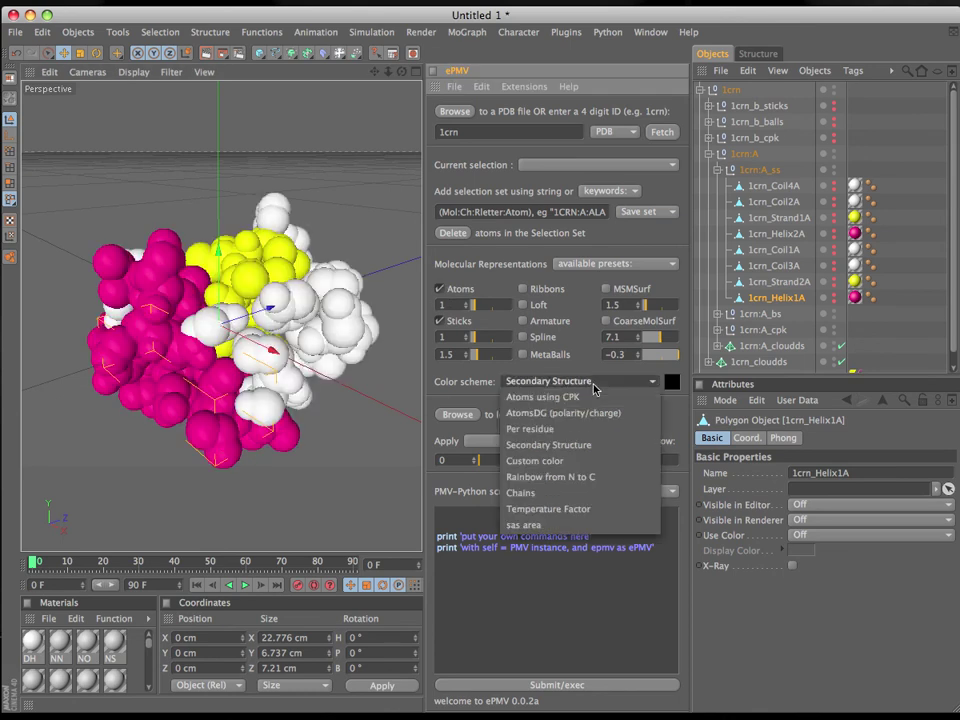
click(576, 440)
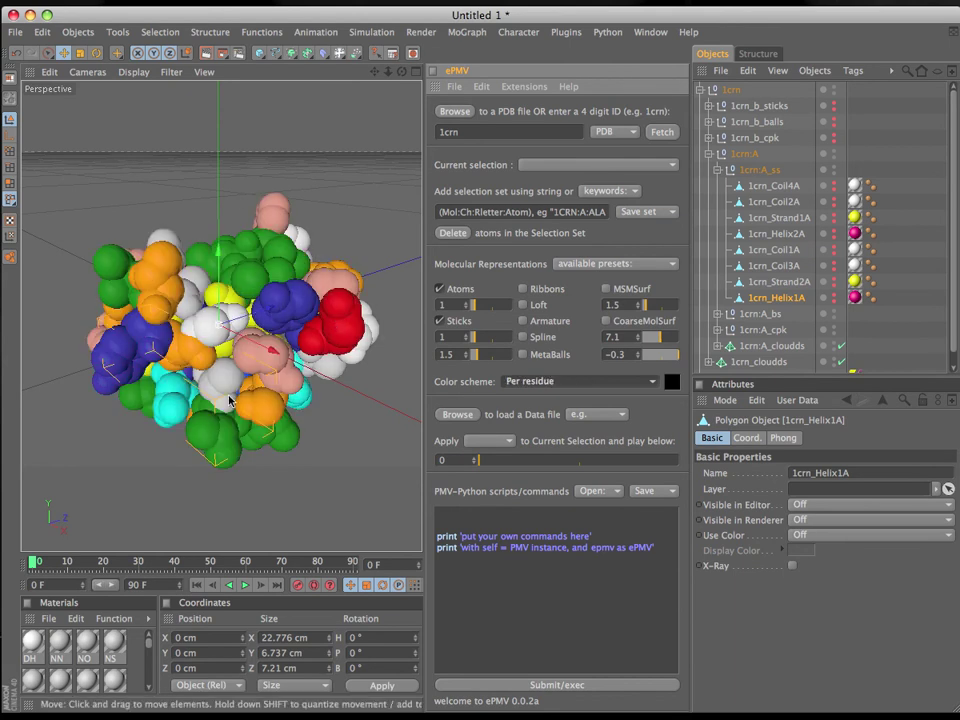
drag(402, 72, 420, 97)
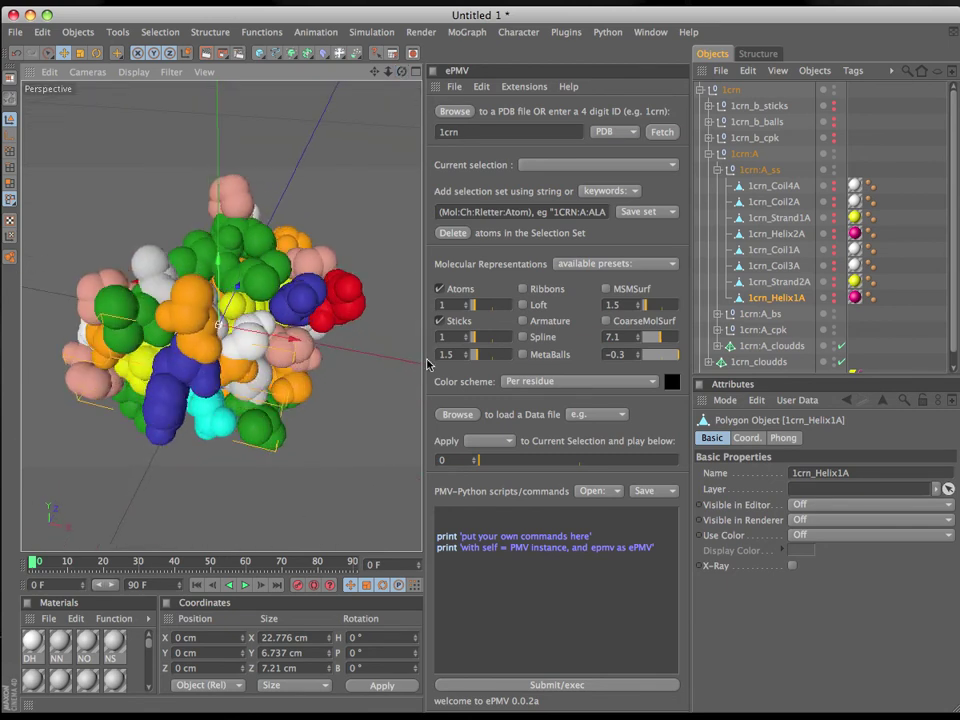
- Replace the sticks and atoms with the MSMSurf surface and render the viewport
click(439, 321)
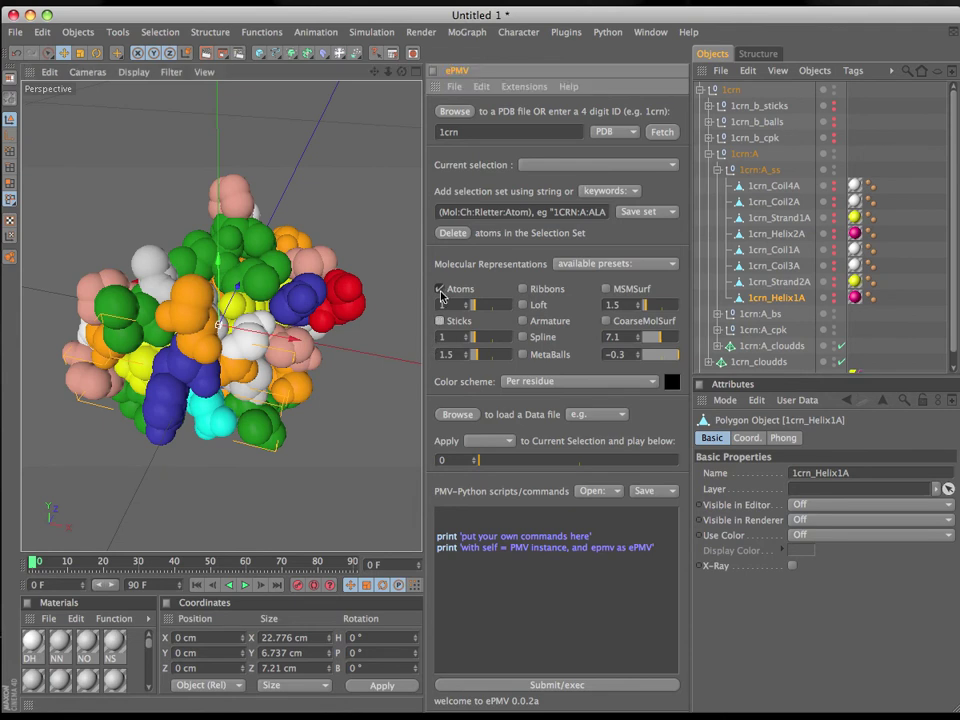
click(440, 289)
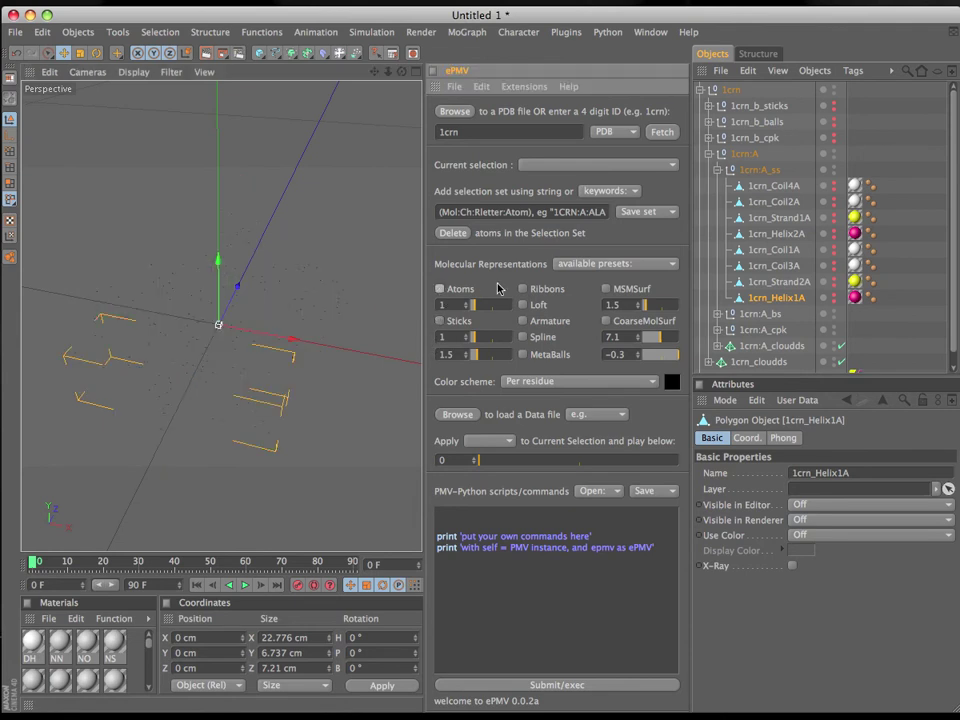
click(606, 290)
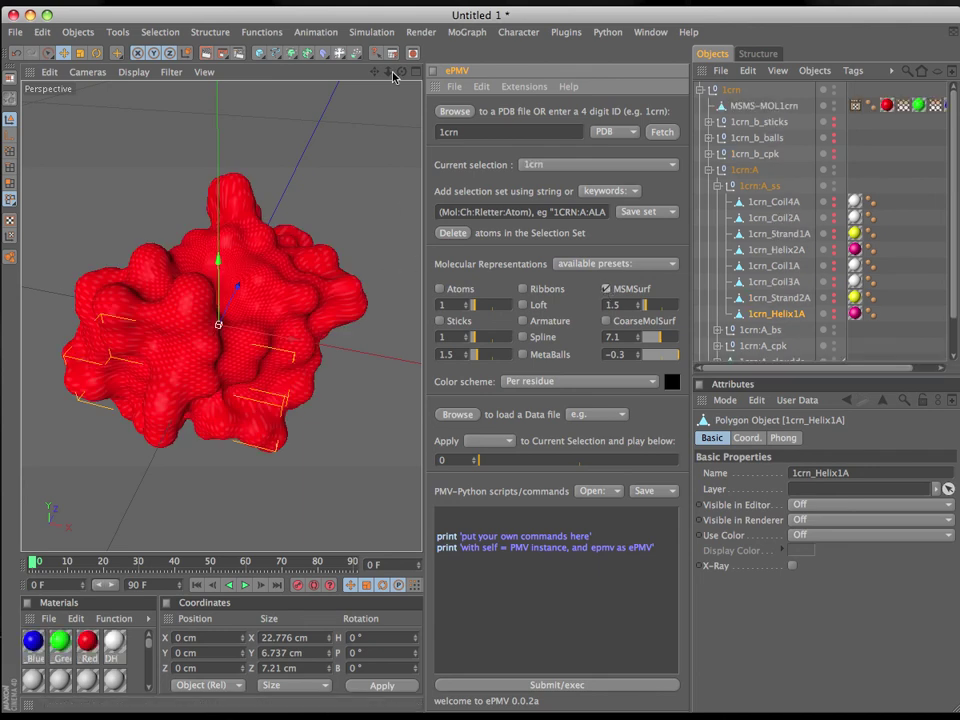
mouse_move(400, 72)
mouse_down()
mouse_move(340, 60)
mouse_move(395, 58)
mouse_move(345, 64)
mouse_move(398, 73)
mouse_up()
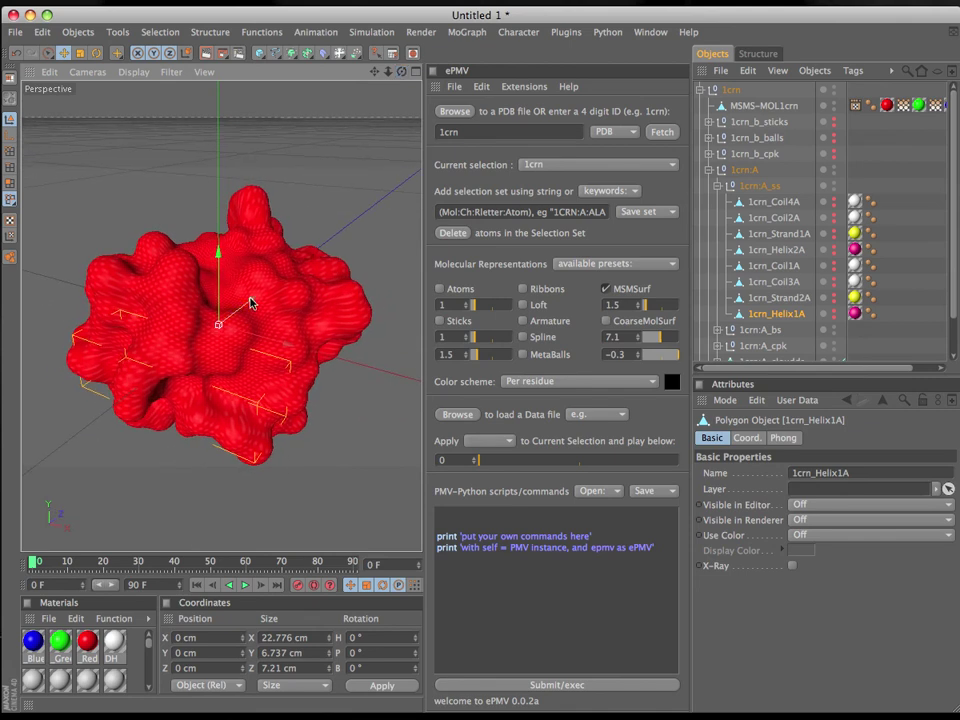
click(205, 55)
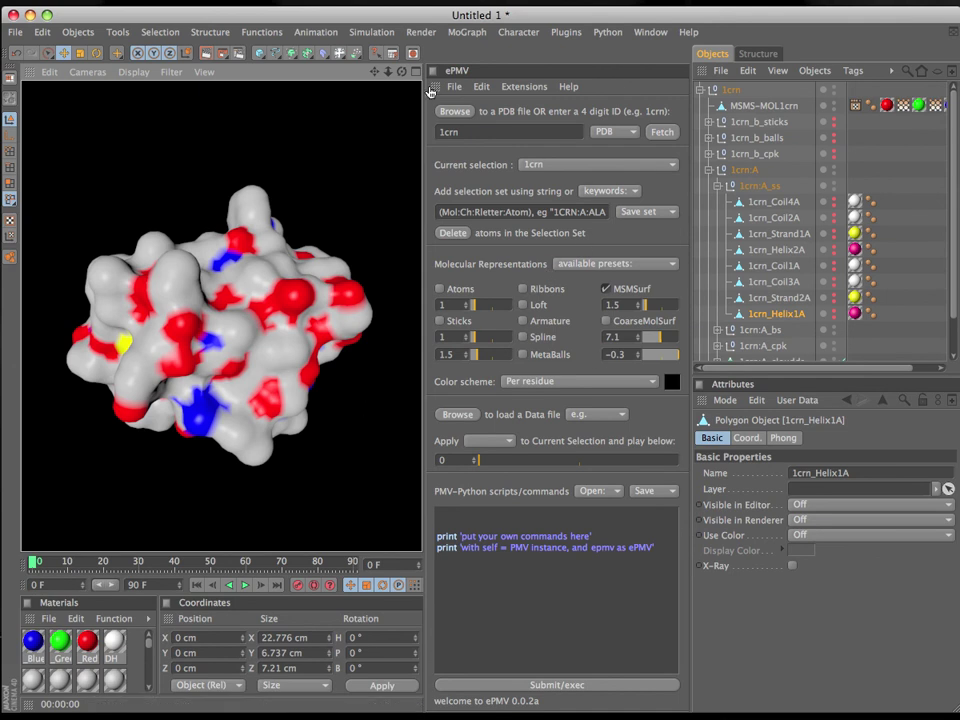
- Color the MSMSurf surface by AtomsDG (polarity/charge) and render the viewport from a different angle
mouse_move(401, 71)
mouse_down()
mouse_move(470, 74)
mouse_move(408, 62)
mouse_move(414, 52)
mouse_up()
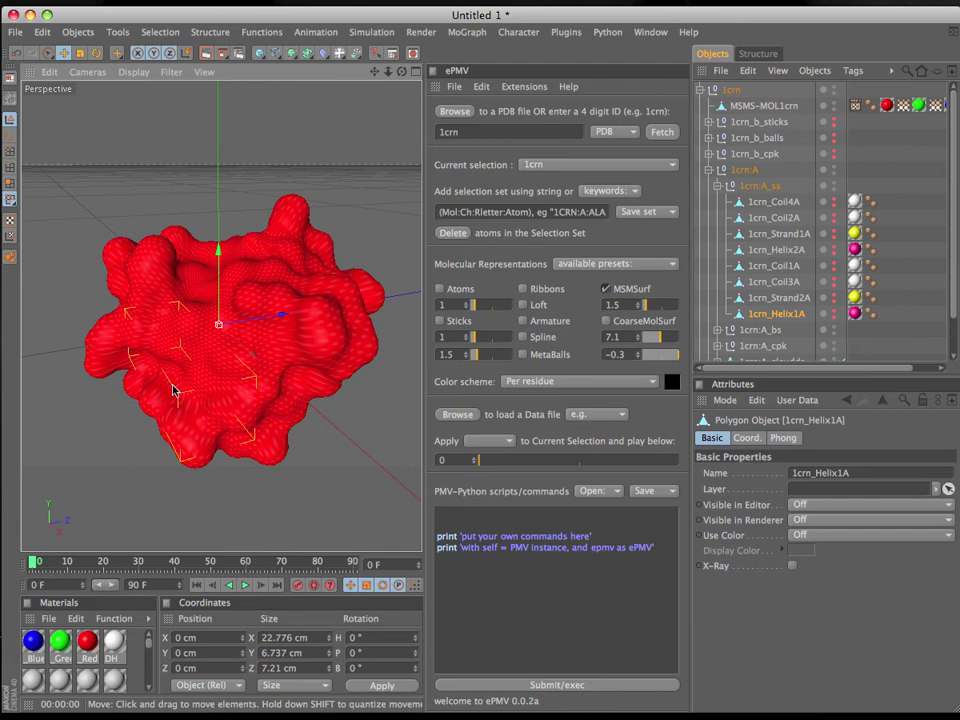
drag(401, 71, 470, 76)
alt+drag(207, 303, 247, 338)
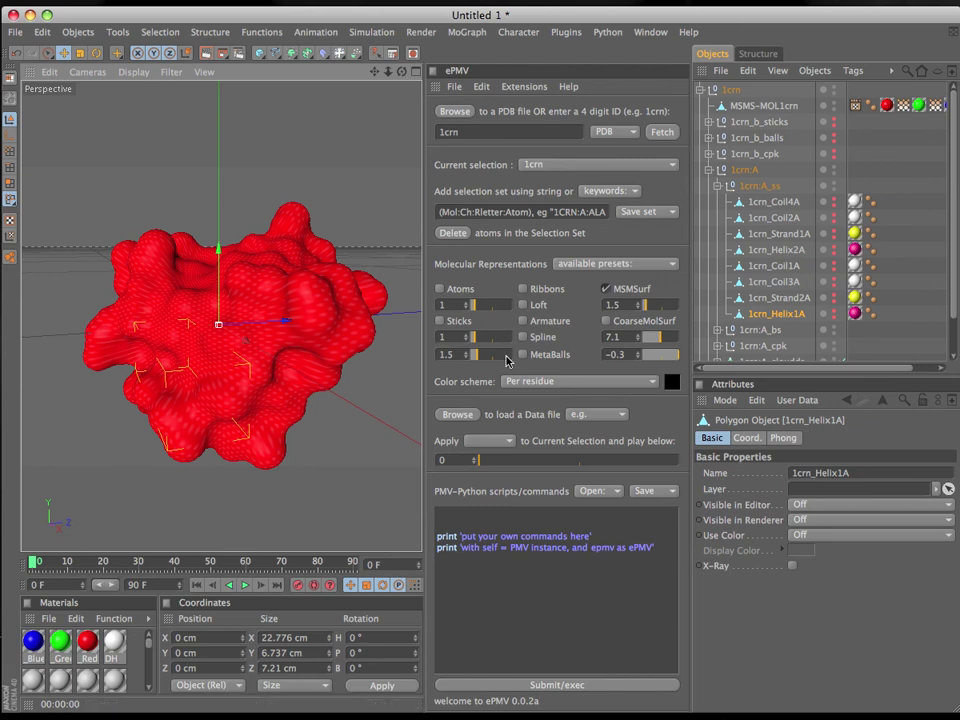
click(612, 387)
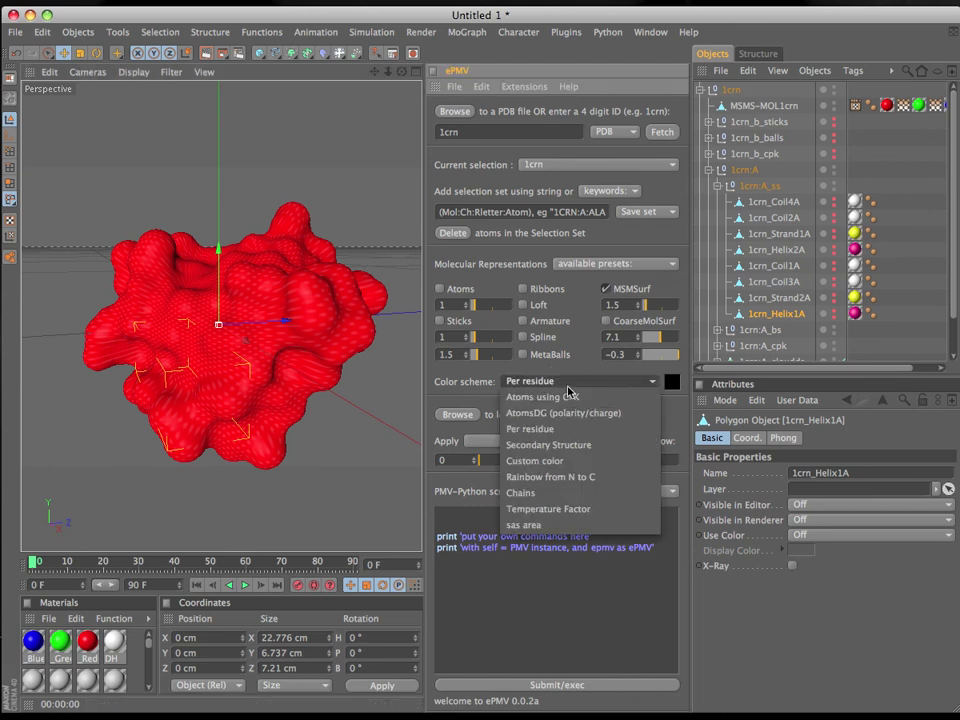
click(567, 416)
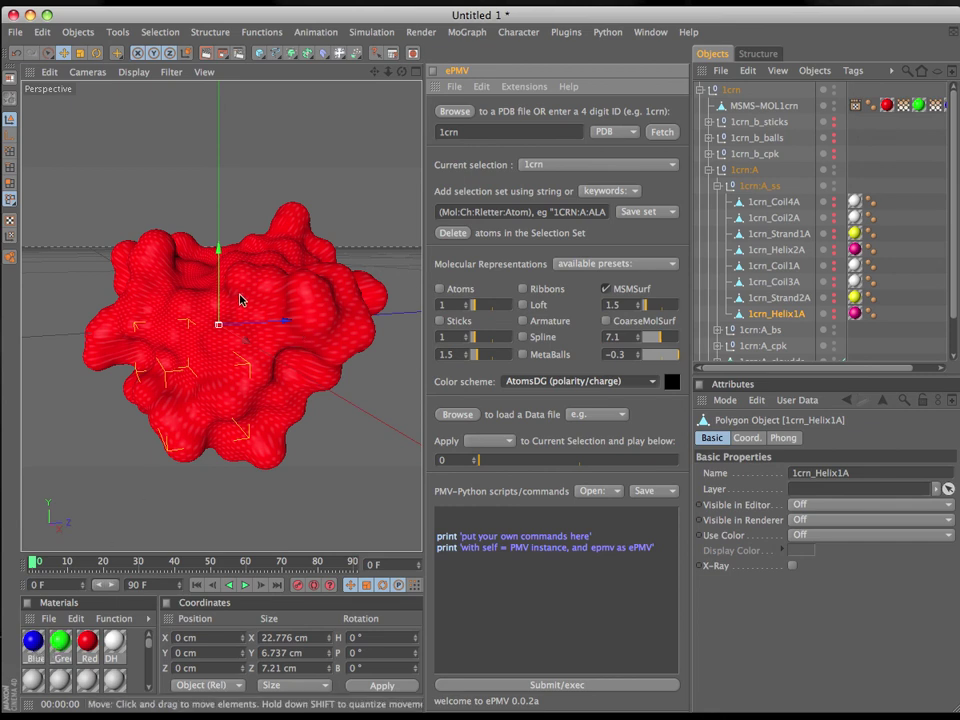
key(super+r)
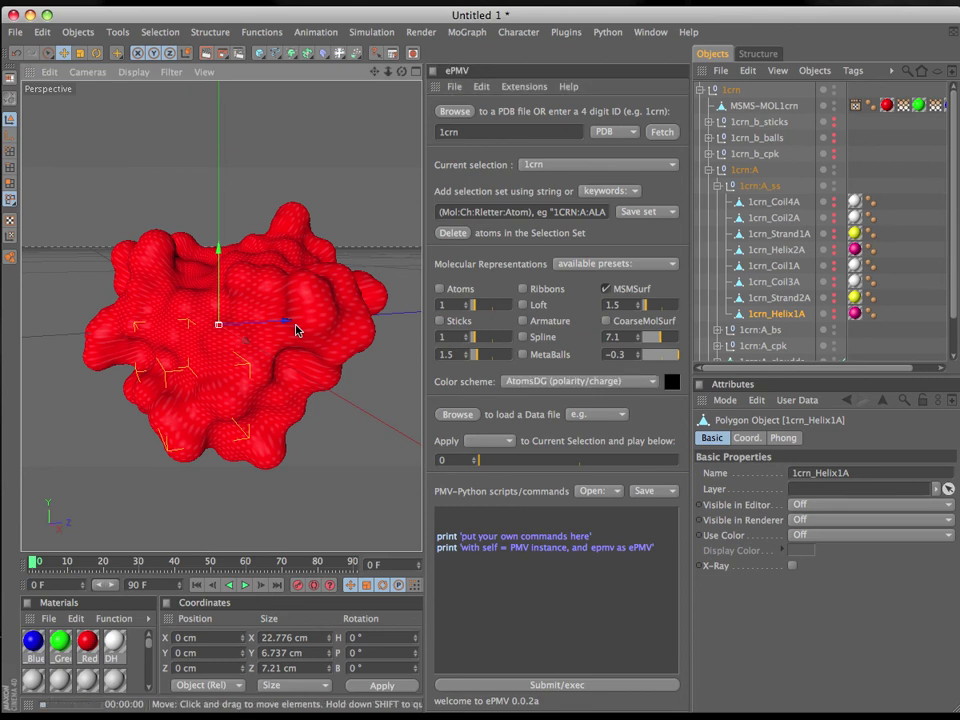
- Color the MSMSurf surface Per residue and render it from several angles
drag(402, 72, 405, 100)
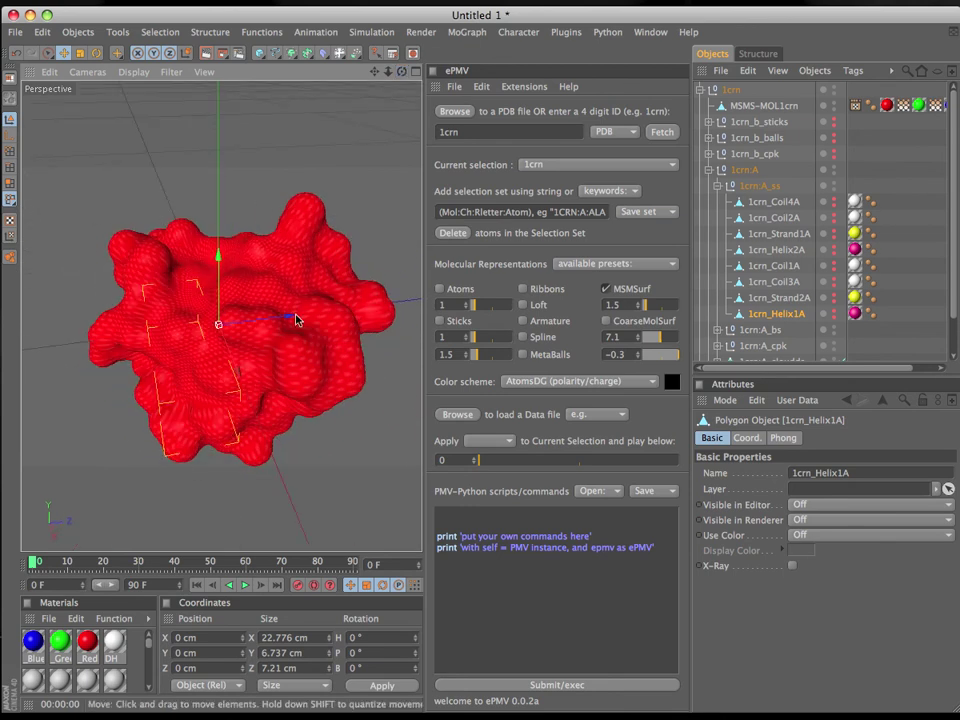
click(612, 383)
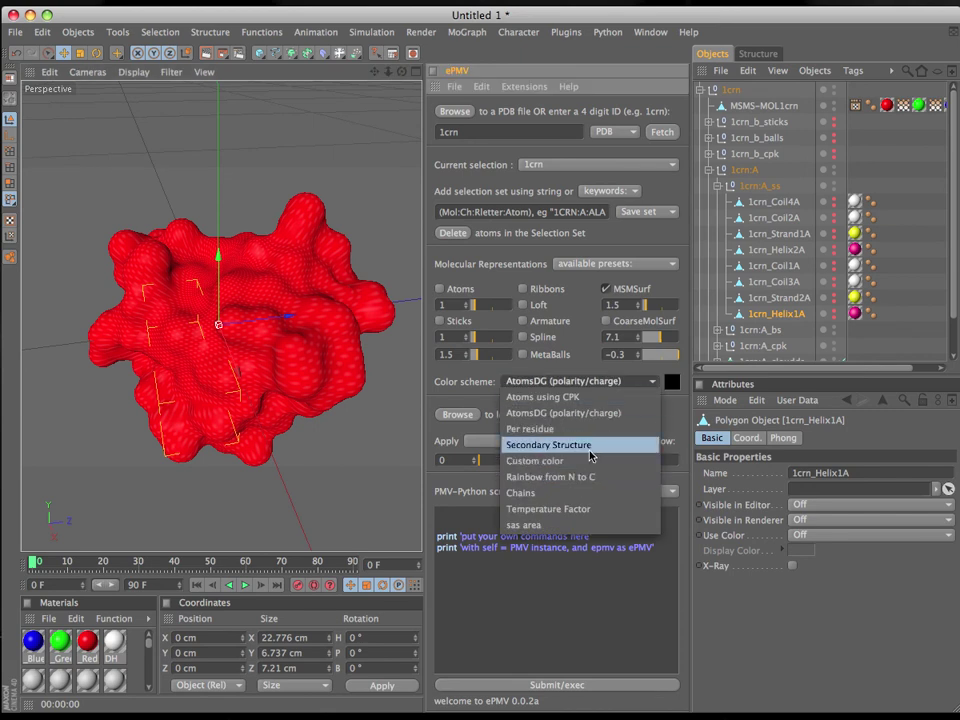
click(578, 429)
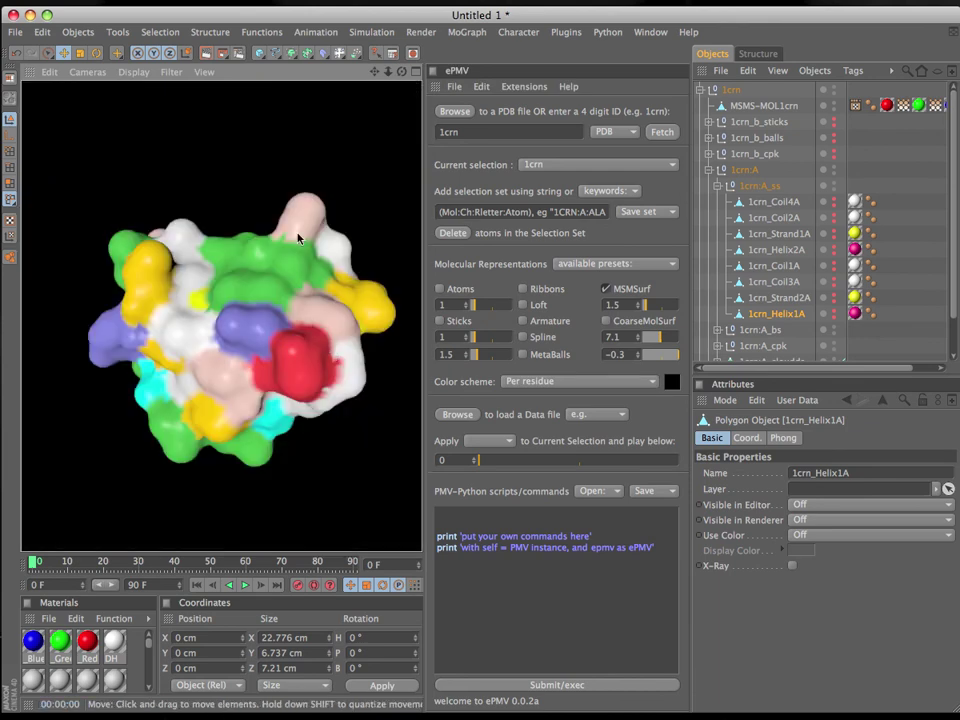
mouse_move(402, 74)
mouse_down()
mouse_move(330, 78)
mouse_move(398, 76)
mouse_move(402, 86)
mouse_up()
key(ctrl+r)
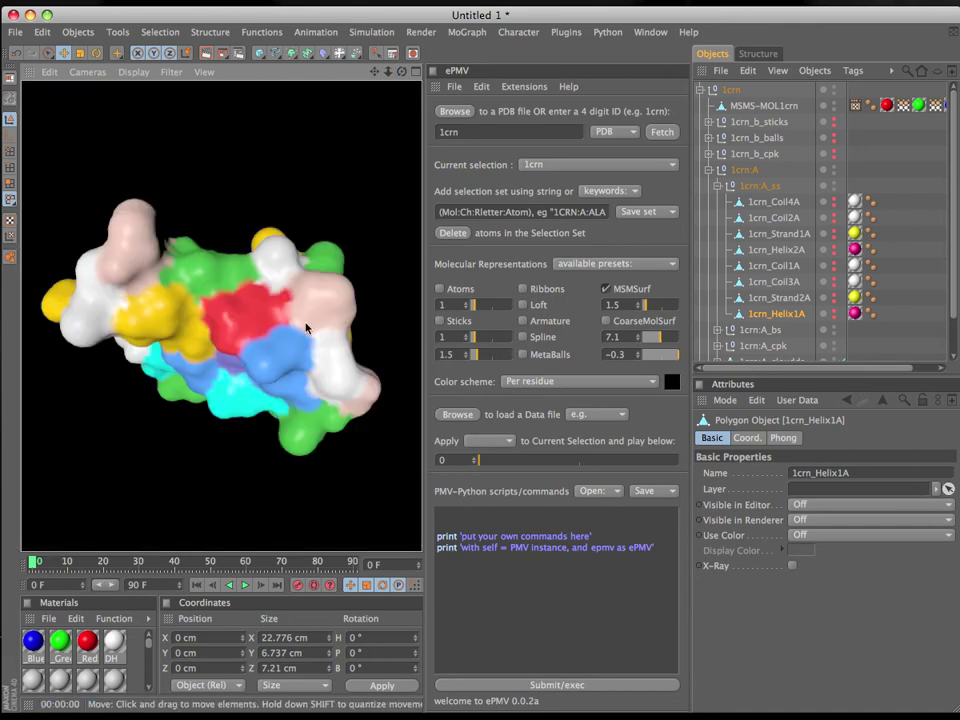
mouse_move(402, 72)
mouse_down()
mouse_move(412, 73)
mouse_move(386, 72)
mouse_move(394, 74)
mouse_up()
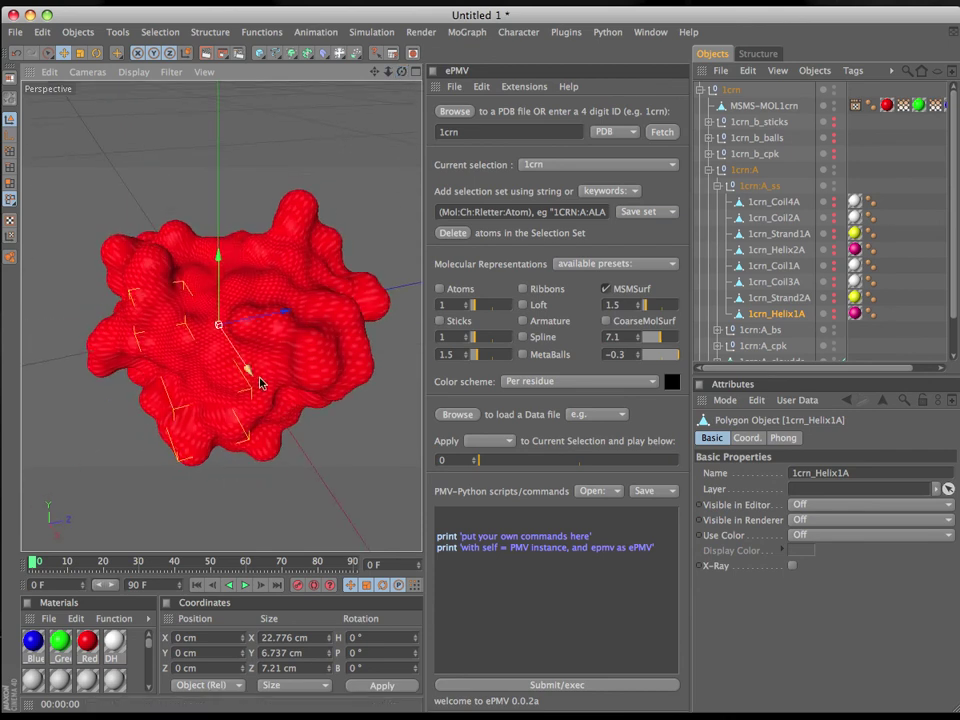
key(ctrl+r)
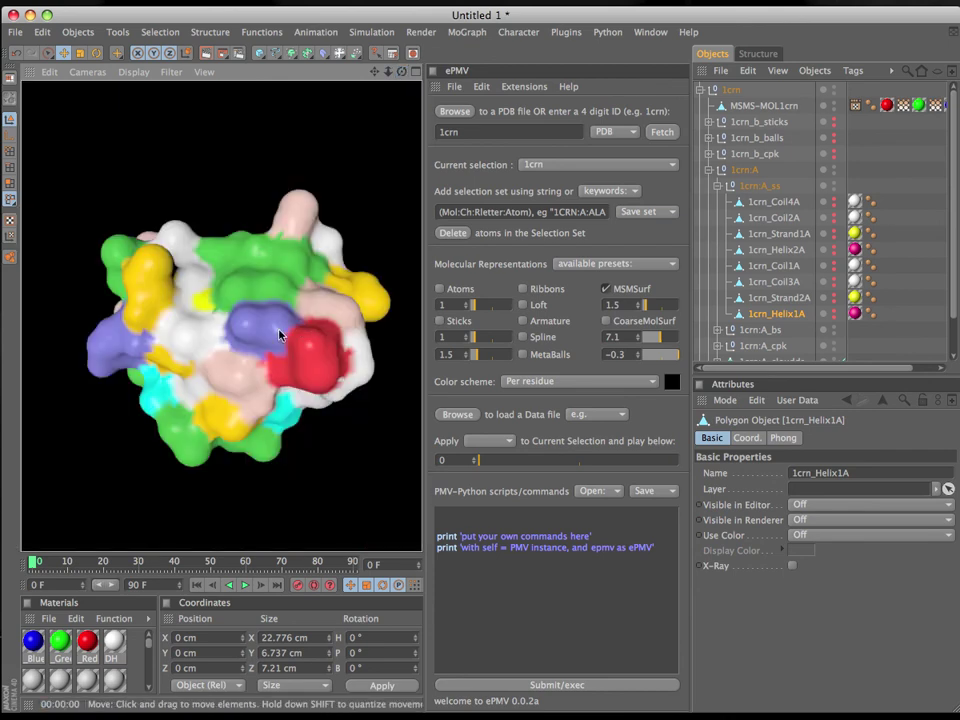
- Replace the MSMSurf surface with CoarseMolSurf and inspect the coarse surface from another side
click(606, 289)
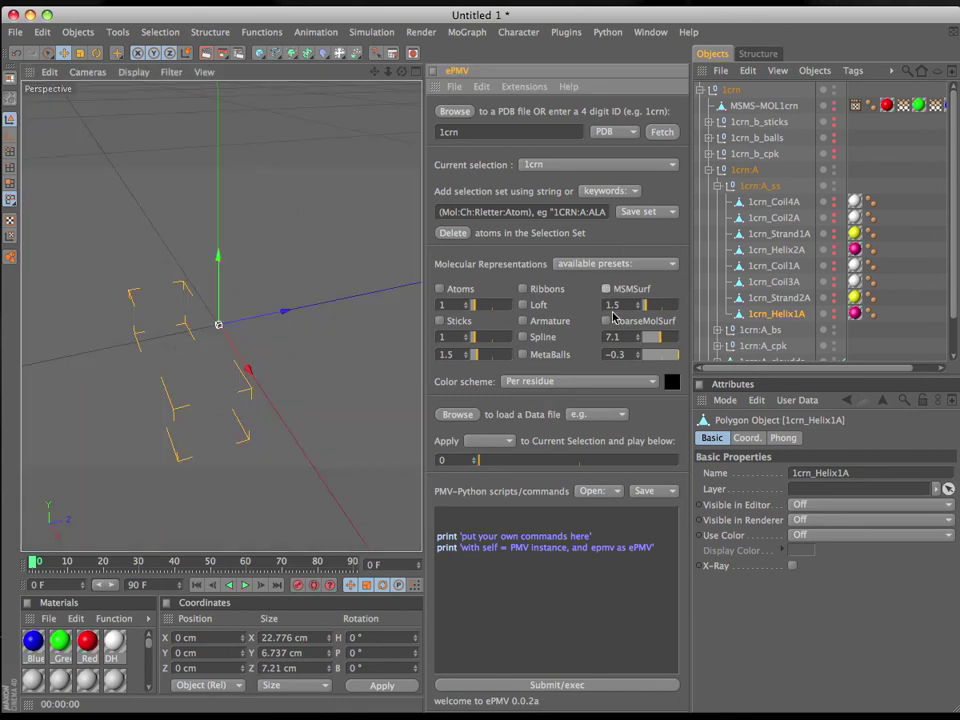
click(606, 320)
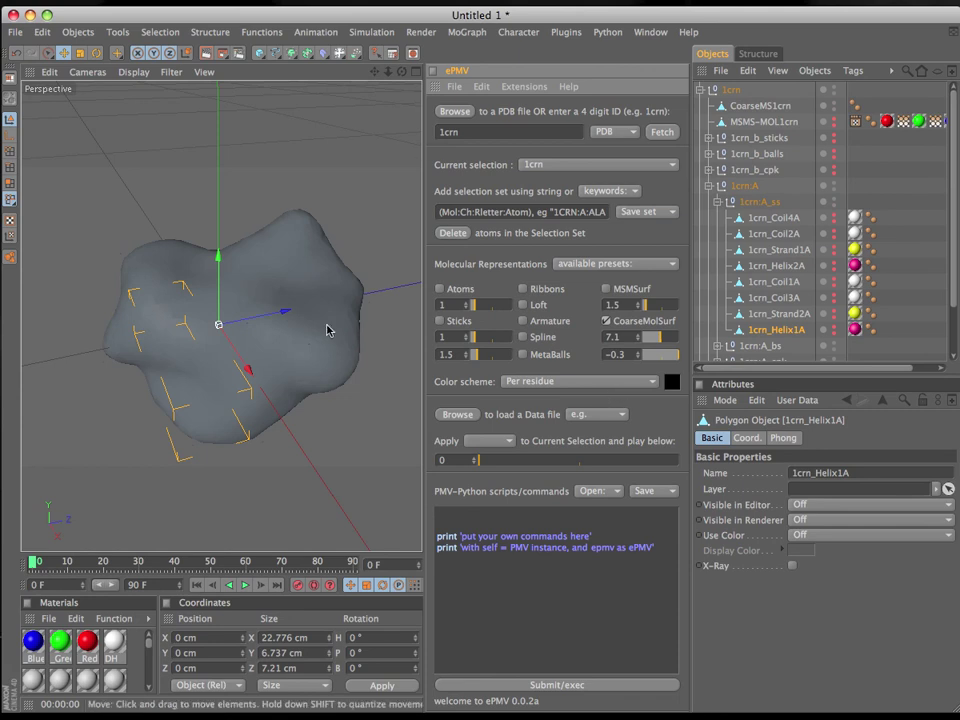
drag(402, 72, 160, 26)
drag(535, 80, 520, 291)
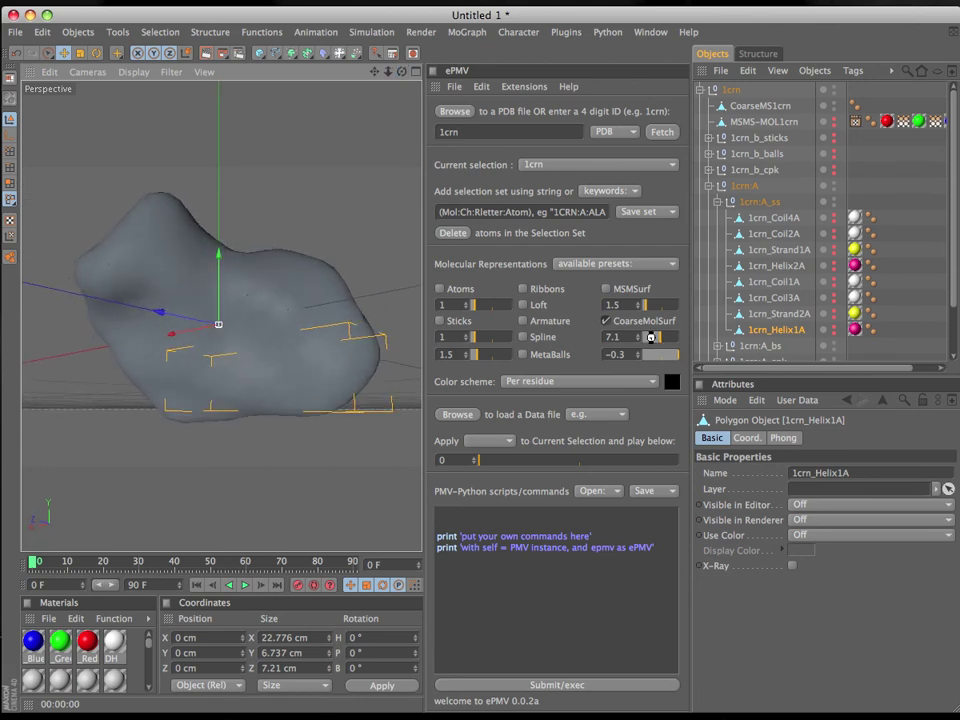
- Adjust the two CoarseMolSurf parameters, setting the upper value to 7.501 and the lower value to about -14.2
drag(651, 337, 651, 342)
click(666, 339)
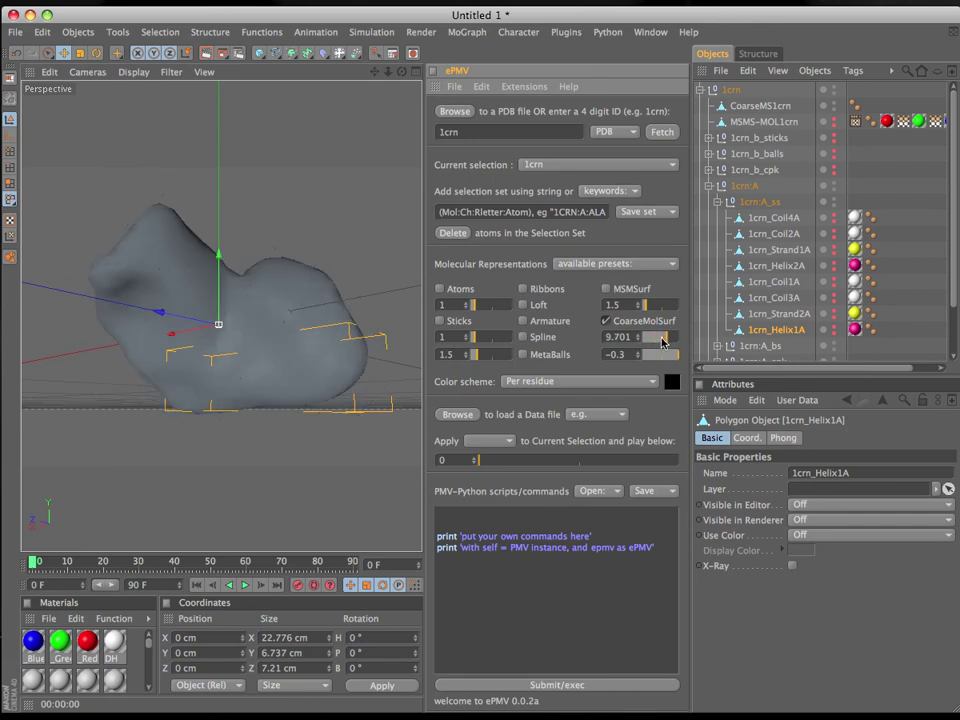
click(655, 338)
drag(654, 356, 657, 362)
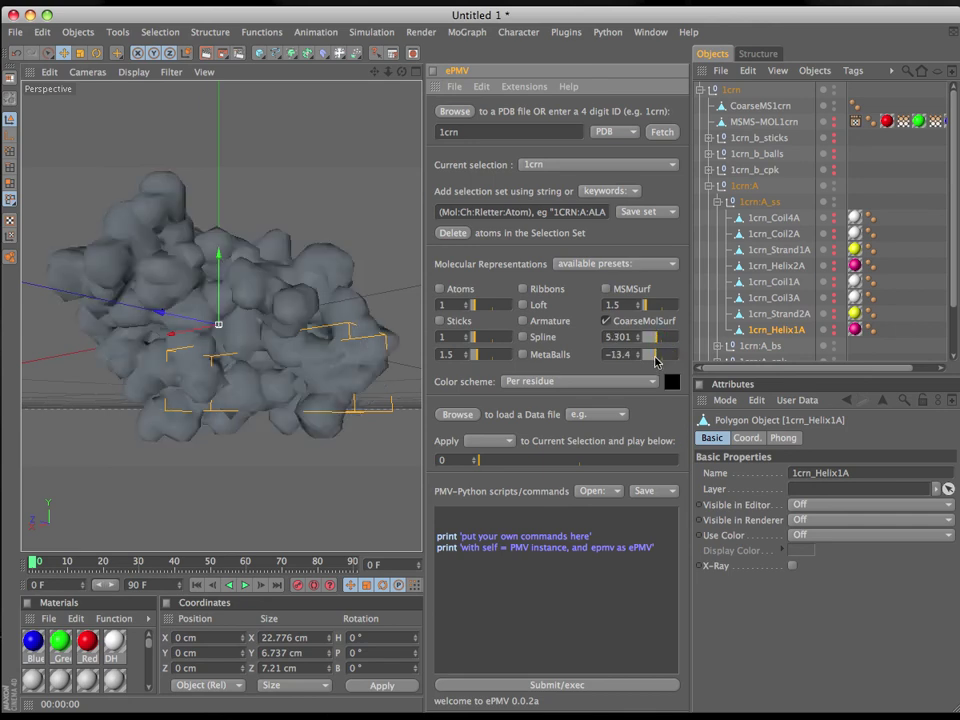
click(665, 338)
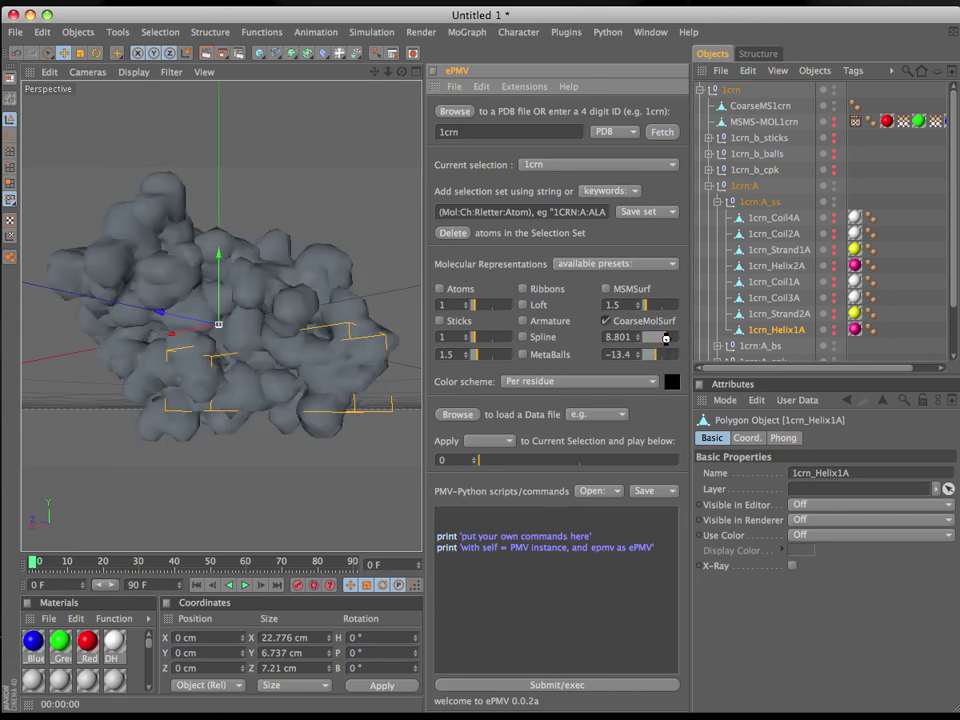
mouse_move(659, 339)
mouse_down()
mouse_move(646, 344)
mouse_move(664, 344)
mouse_move(650, 356)
mouse_up()
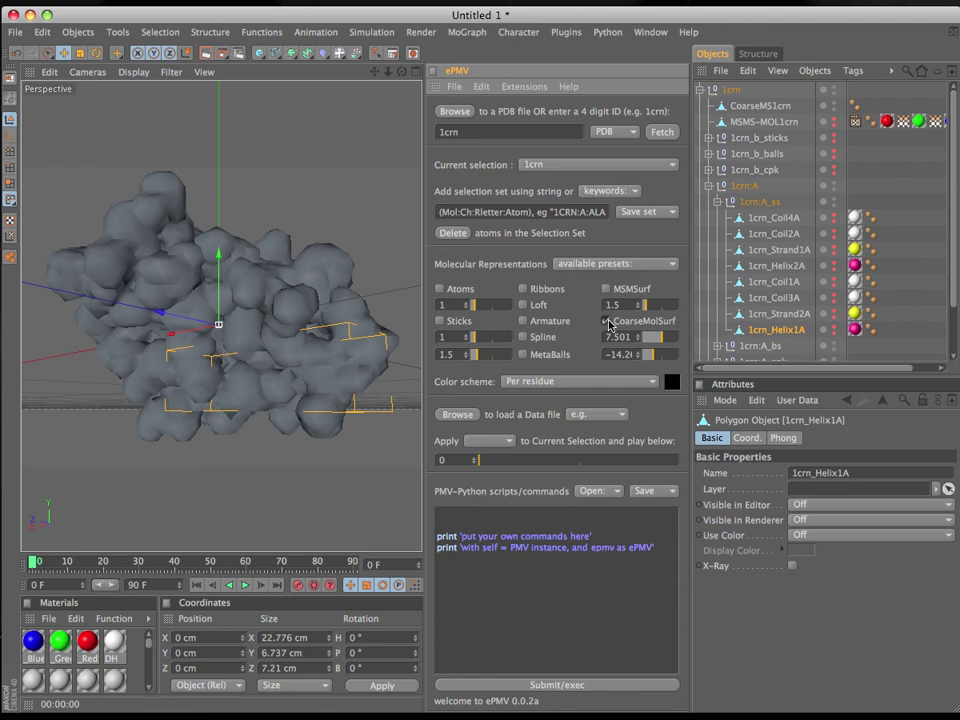
- Color the coarse surface Per residue and switch the molecule's display from CoarseMolSurf to Ribbons
click(600, 381)
click(594, 429)
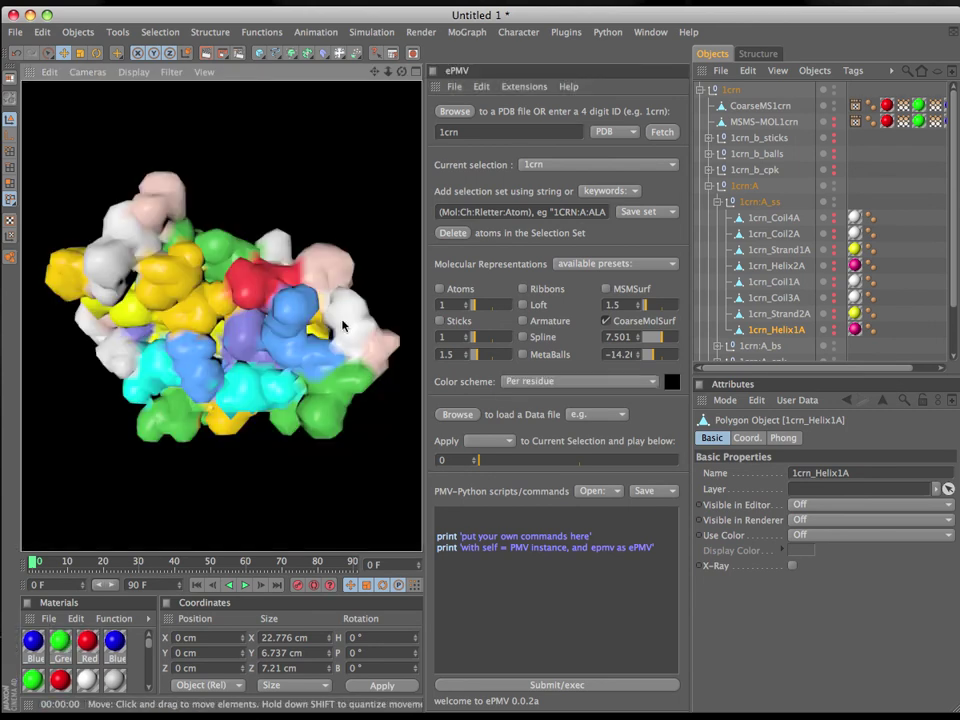
click(607, 321)
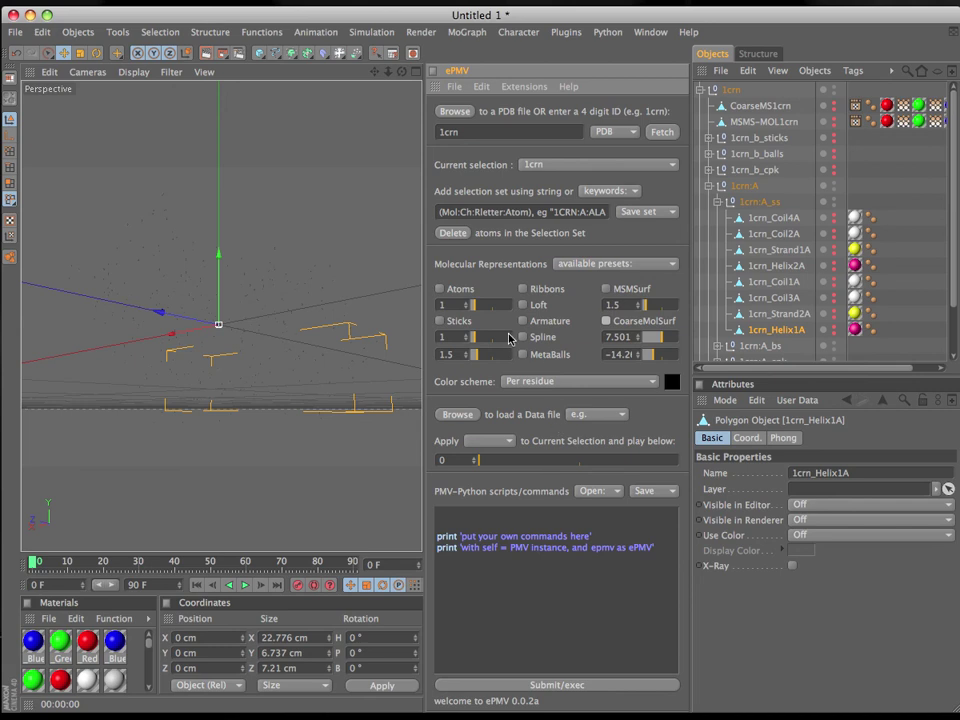
click(521, 289)
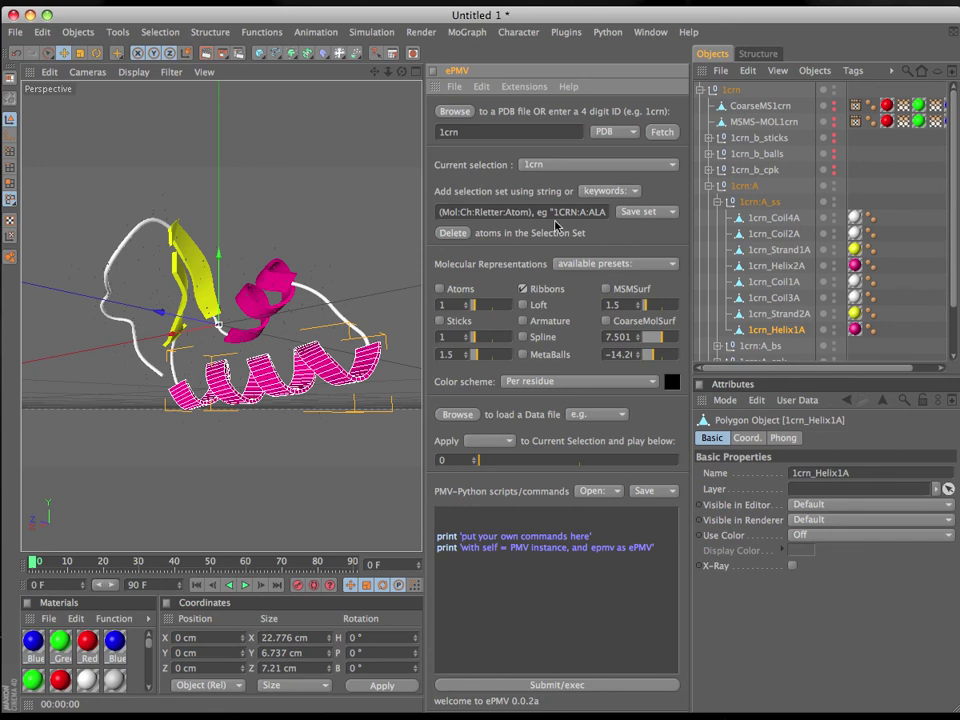
- Look through the ePMV extension entries and the preferences options, and close the preferences with their settings as they are
click(521, 87)
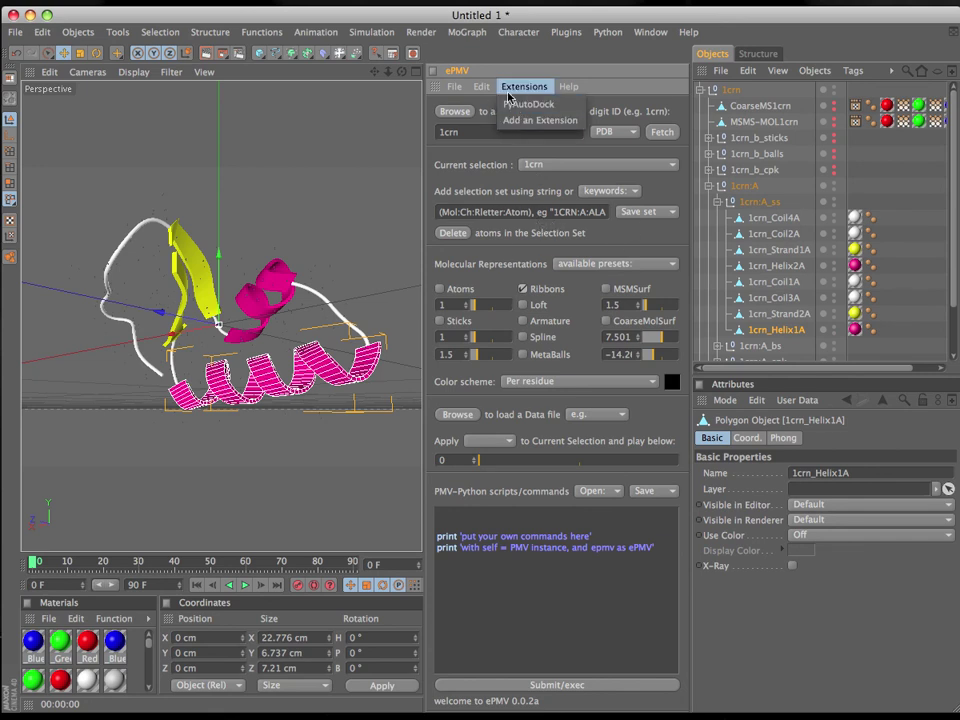
mouse_move(482, 88)
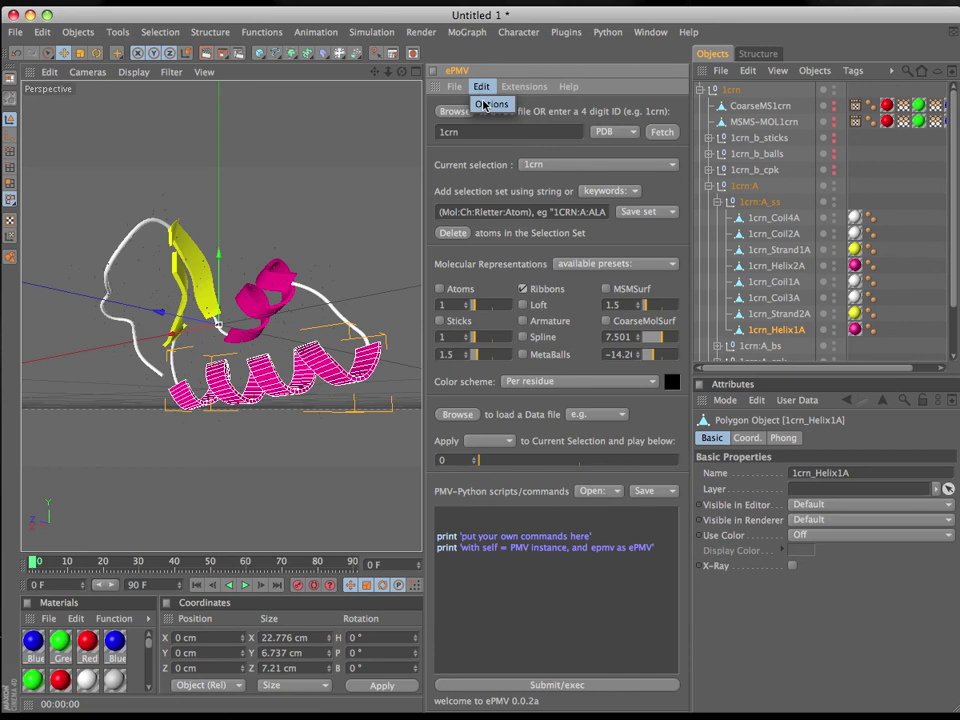
click(484, 105)
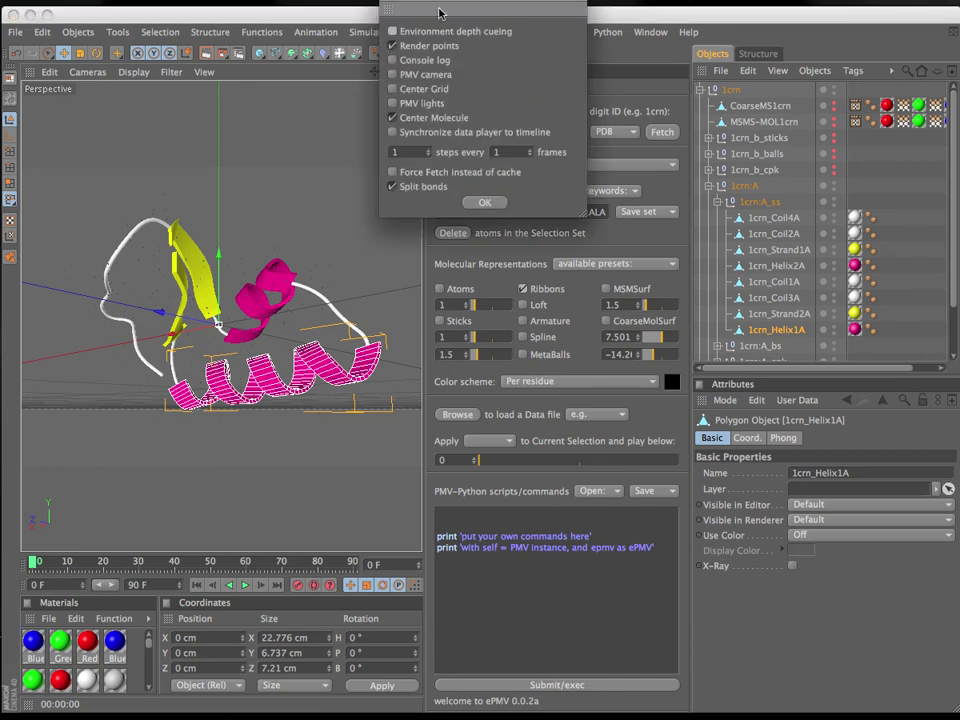
drag(450, 3, 412, 132)
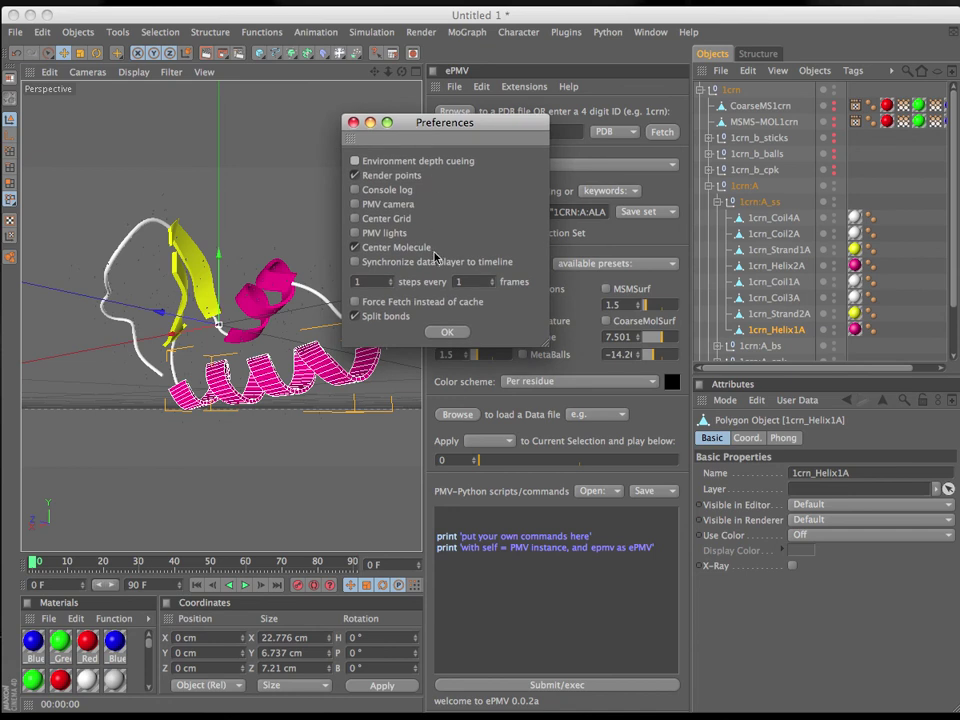
click(447, 333)
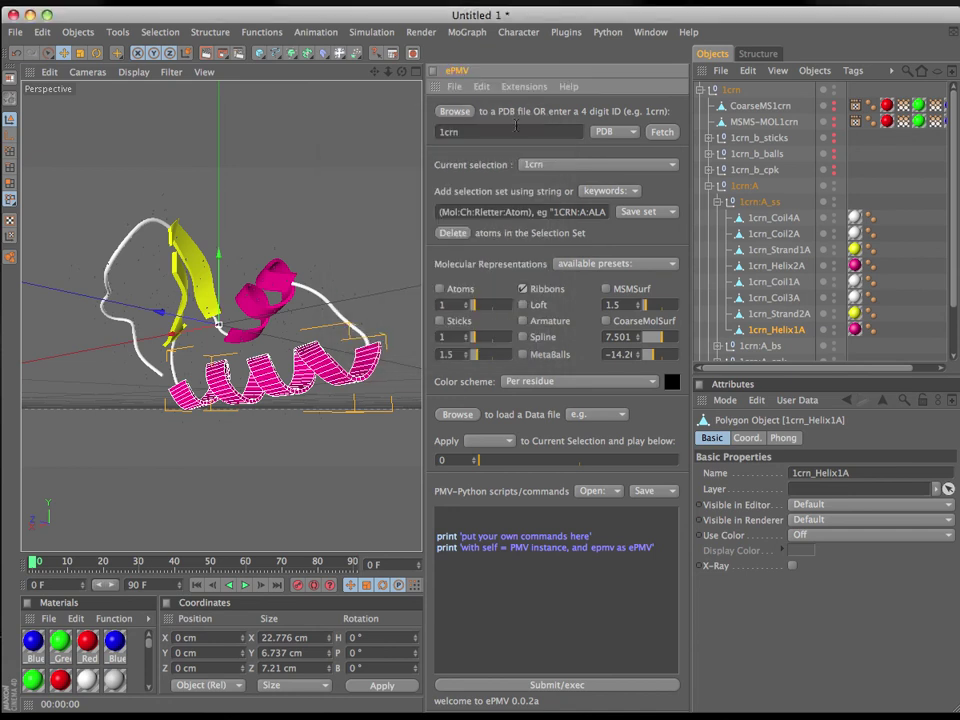
click(455, 87)
click(494, 71)
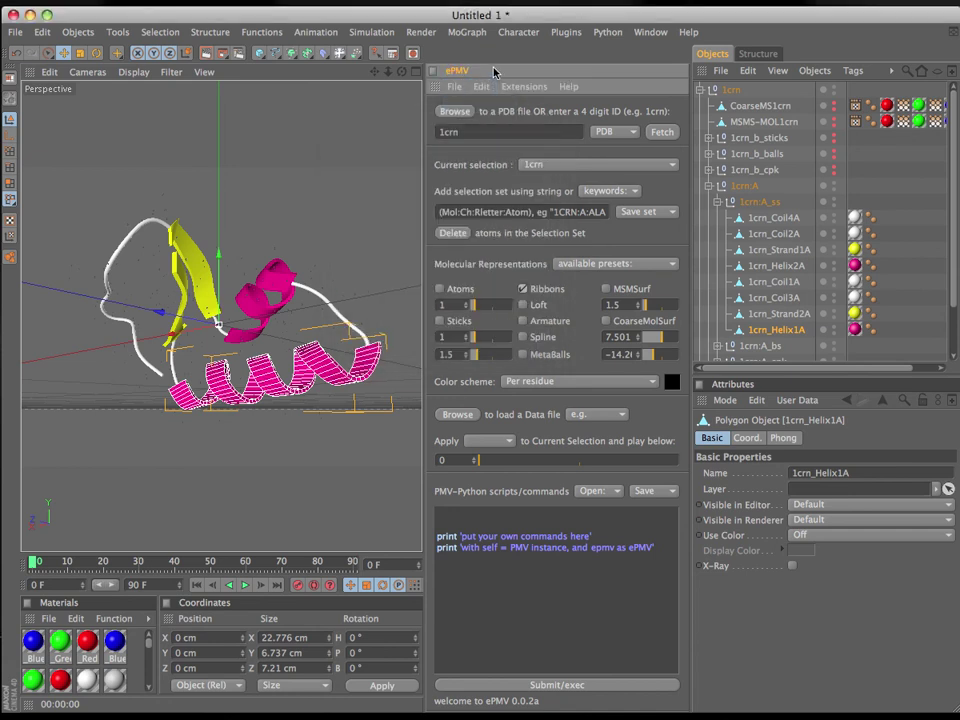